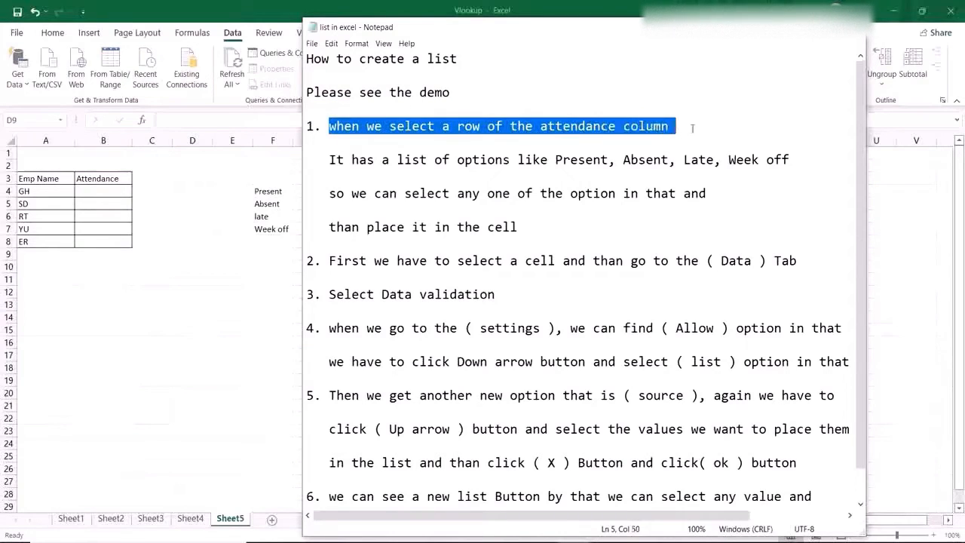
# Highlight the note line on the attendance options, switch to Excel and view the drop-down choices in cell B4.
pyautogui.moveTo(326, 161); pyautogui.dragTo(650, 174)
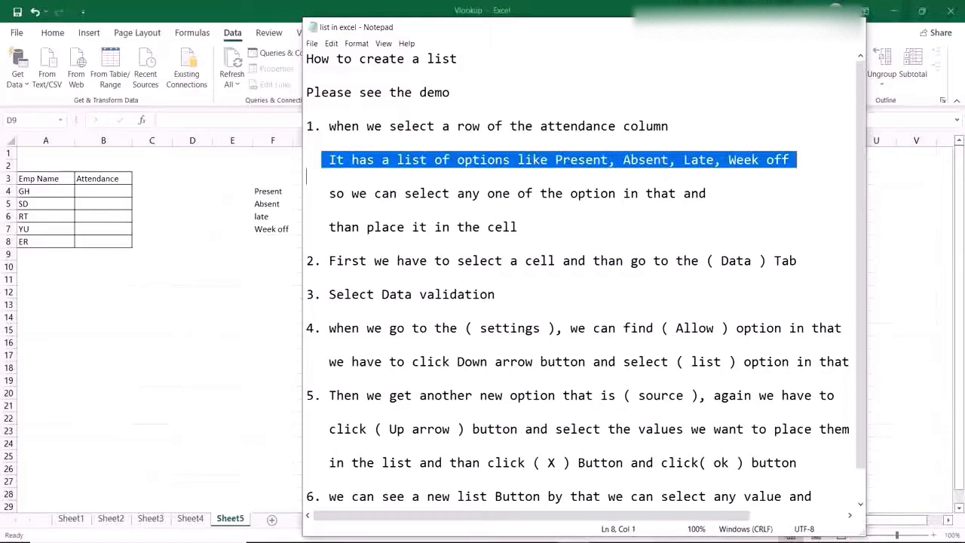
pyautogui.click(779, 27)
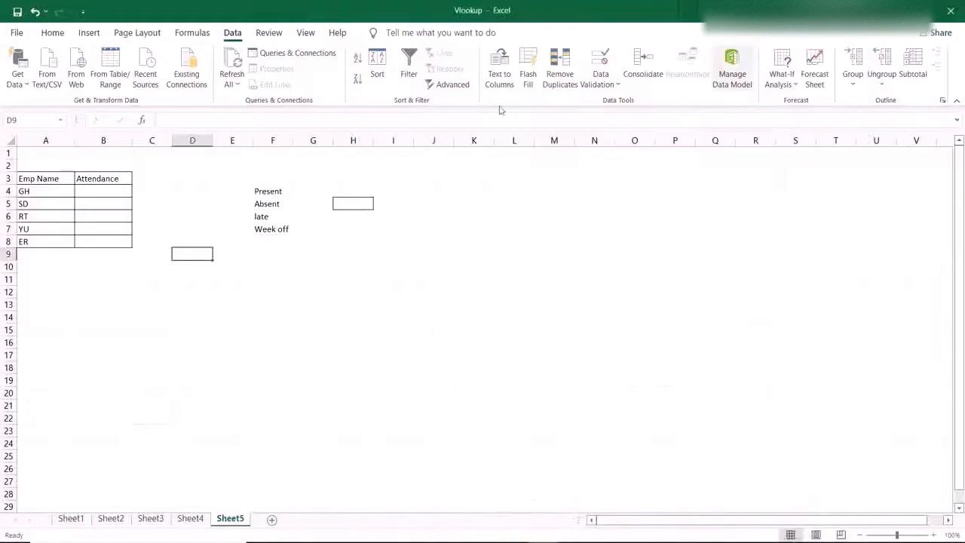
pyautogui.click(114, 192)
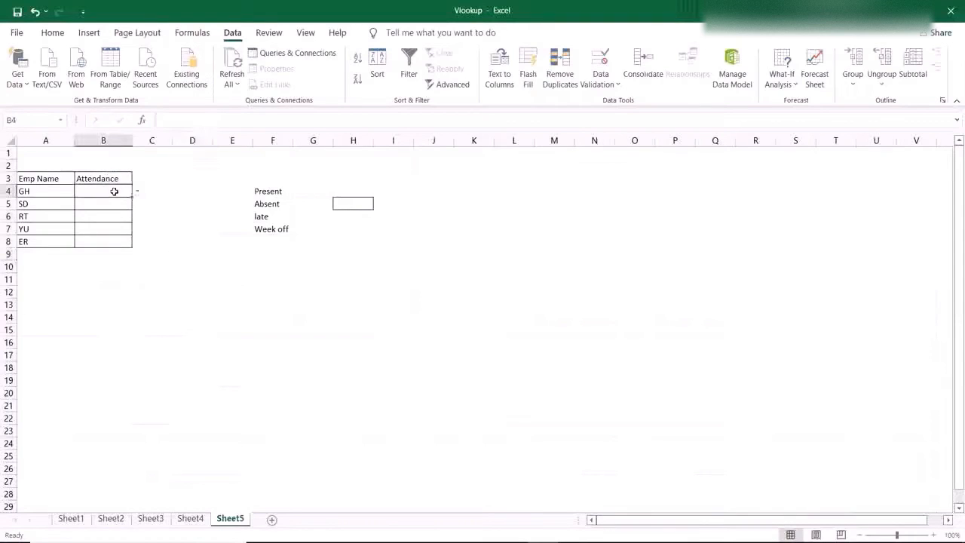
pyautogui.click(137, 191)
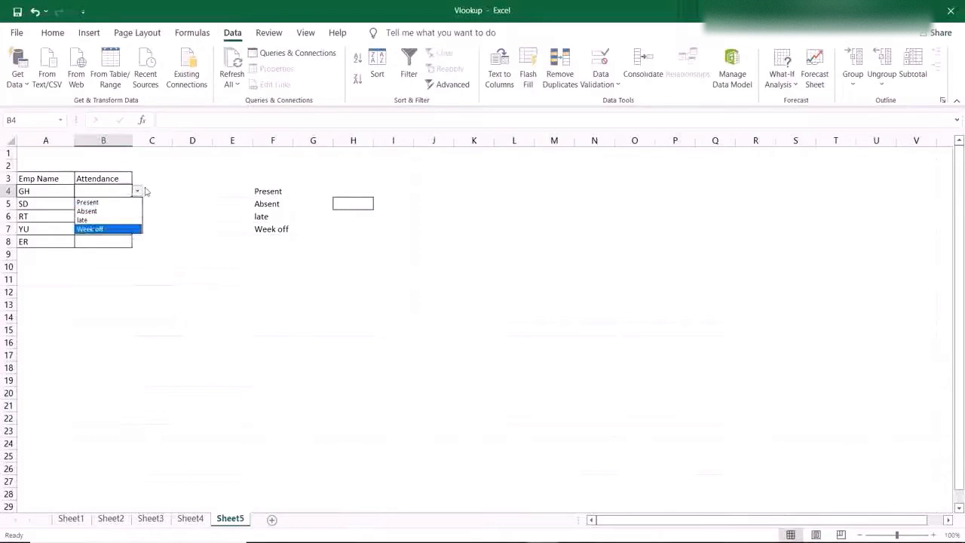
pyautogui.click(169, 190)
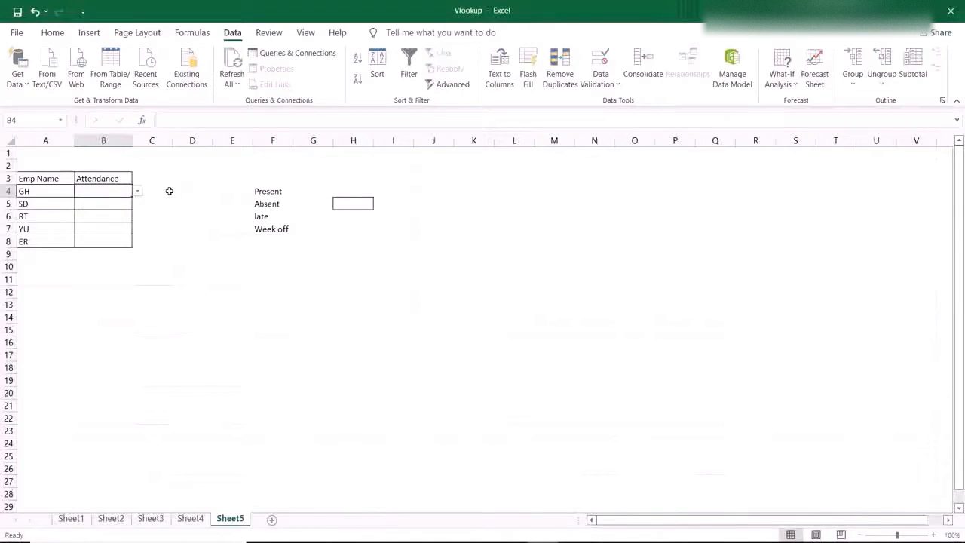
pyautogui.click(189, 194)
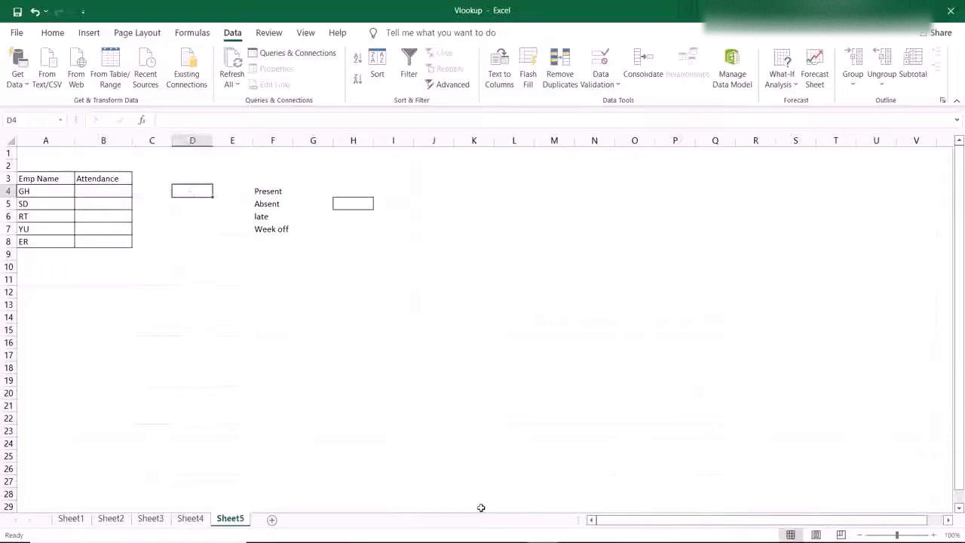
# Switch to the Notepad notes and highlight the lines about selecting an option and placing it in the cell.
pyautogui.click(302, 541)
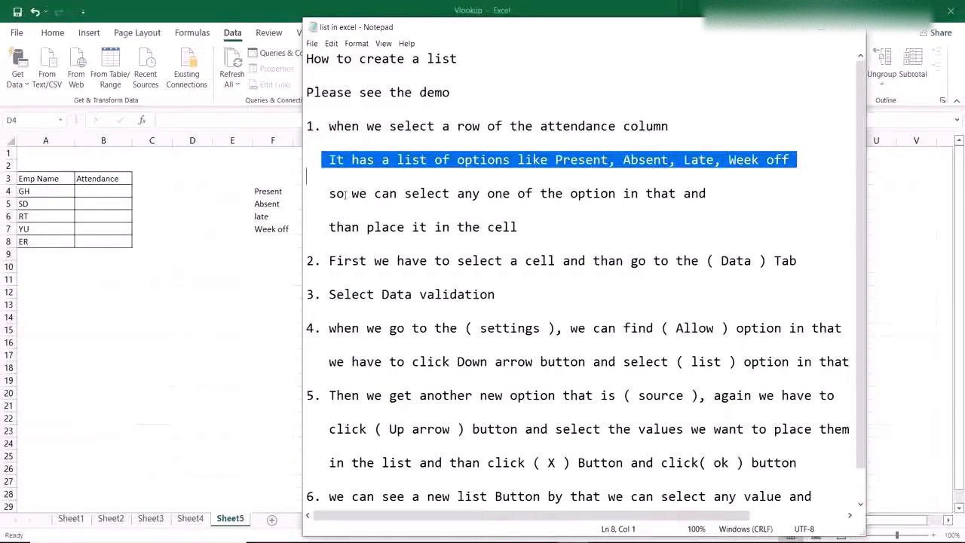
pyautogui.moveTo(330, 193); pyautogui.dragTo(748, 197)
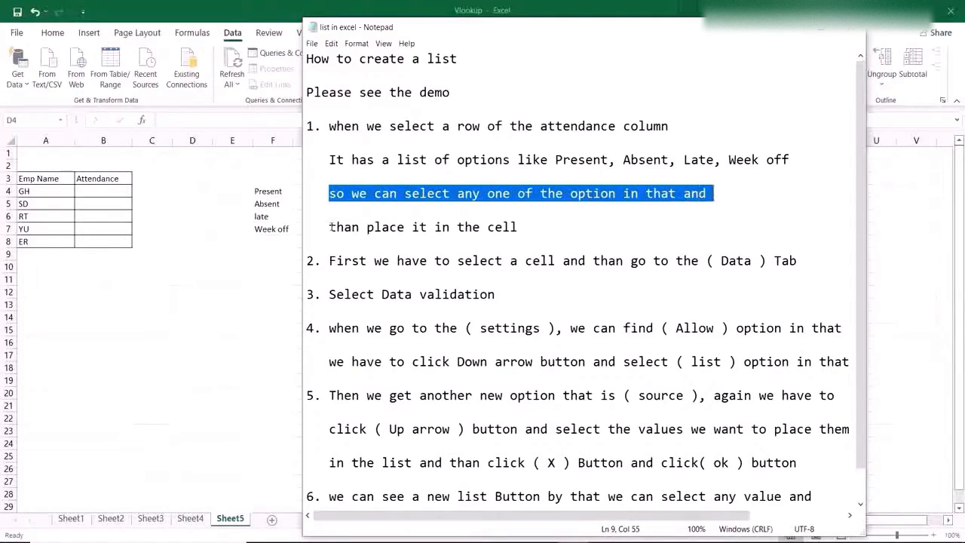
pyautogui.moveTo(330, 226); pyautogui.dragTo(532, 227)
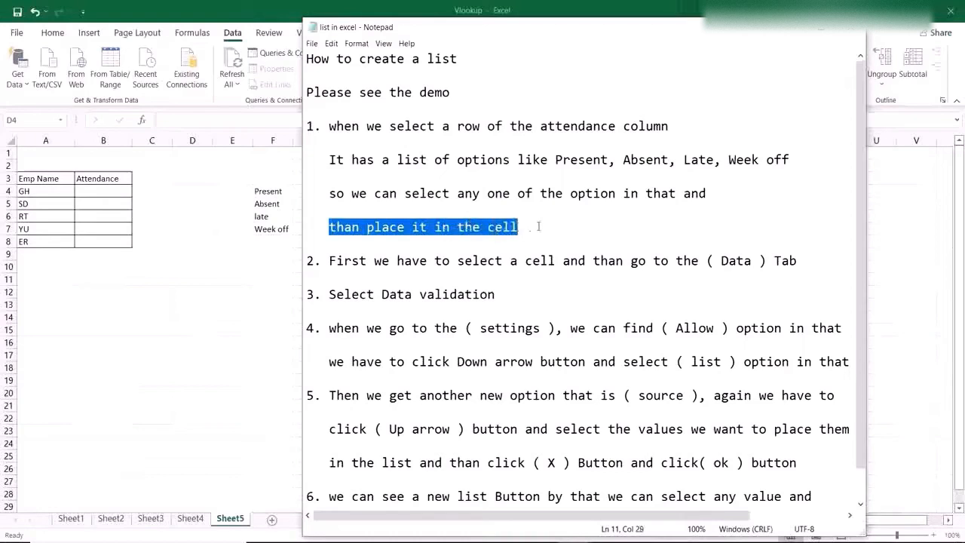
# Switch to Excel and choose Present for GH in B4 and Absent for SD in B5 from the cells' lists.
pyautogui.click(106, 195)
pyautogui.click(105, 190)
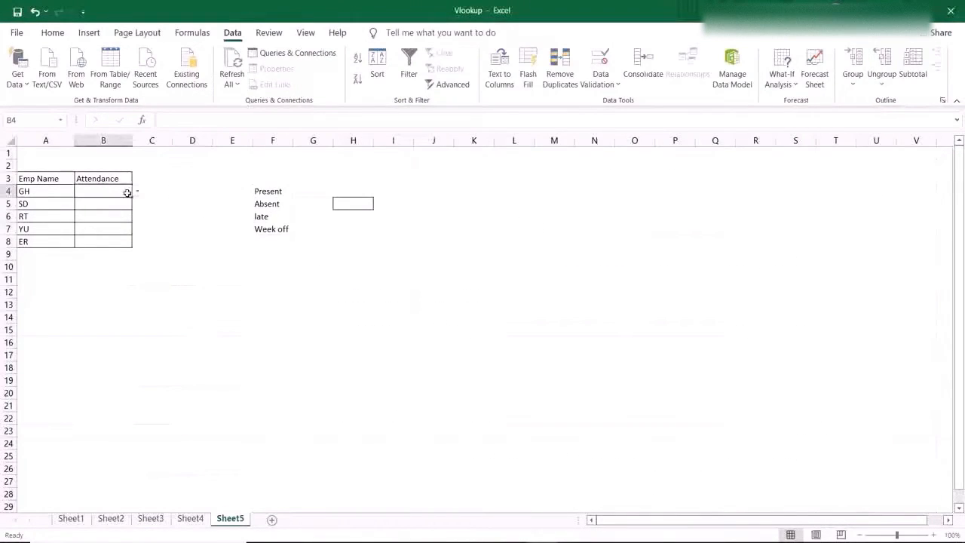
pyautogui.click(137, 194)
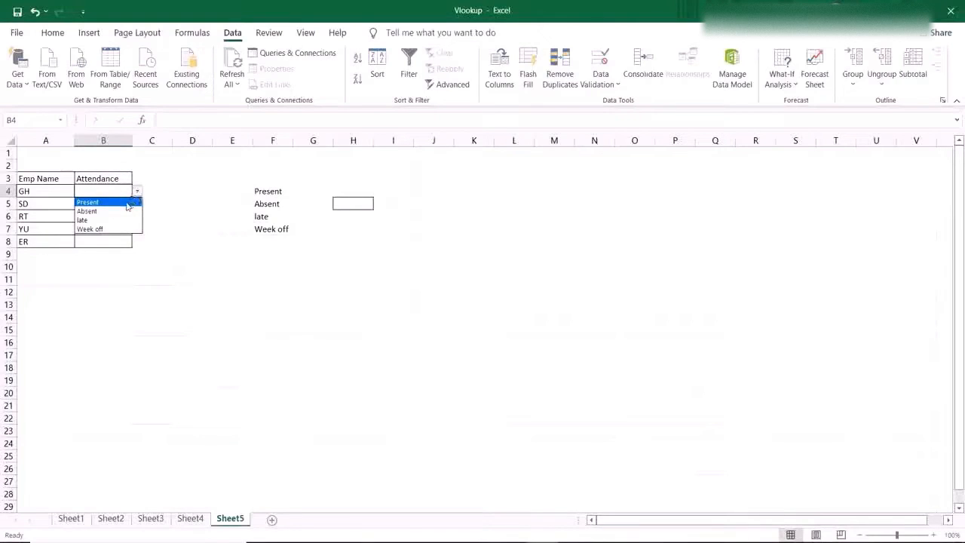
pyautogui.click(126, 204)
pyautogui.click(120, 203)
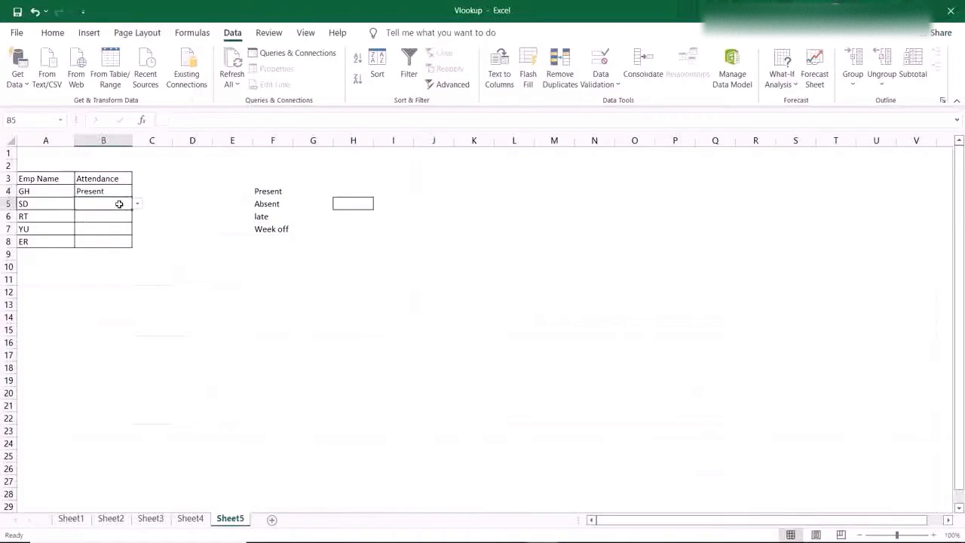
pyautogui.click(137, 205)
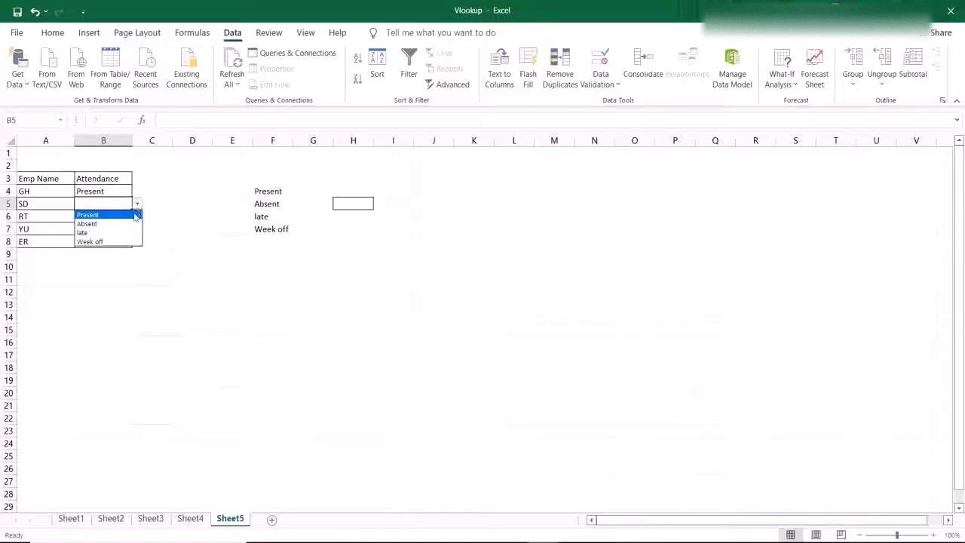
pyautogui.click(125, 224)
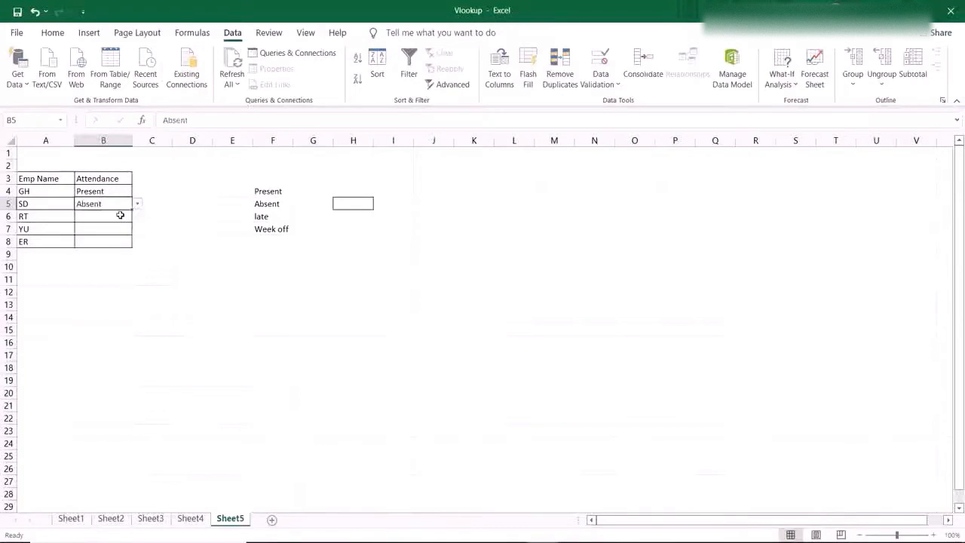
# Choose late for RT in B6 and Week off for YU in B7 from the attendance lists.
pyautogui.click(121, 216)
pyautogui.click(138, 219)
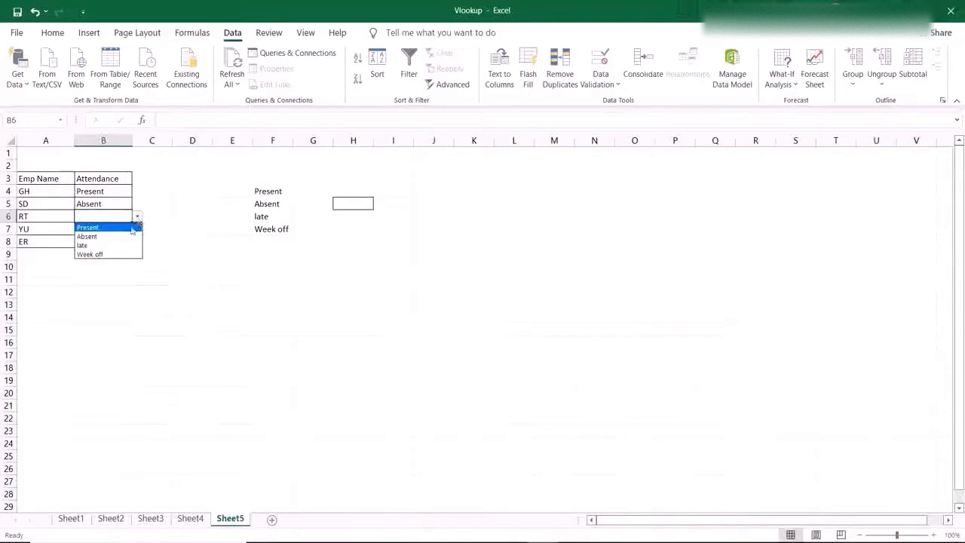
pyautogui.click(119, 245)
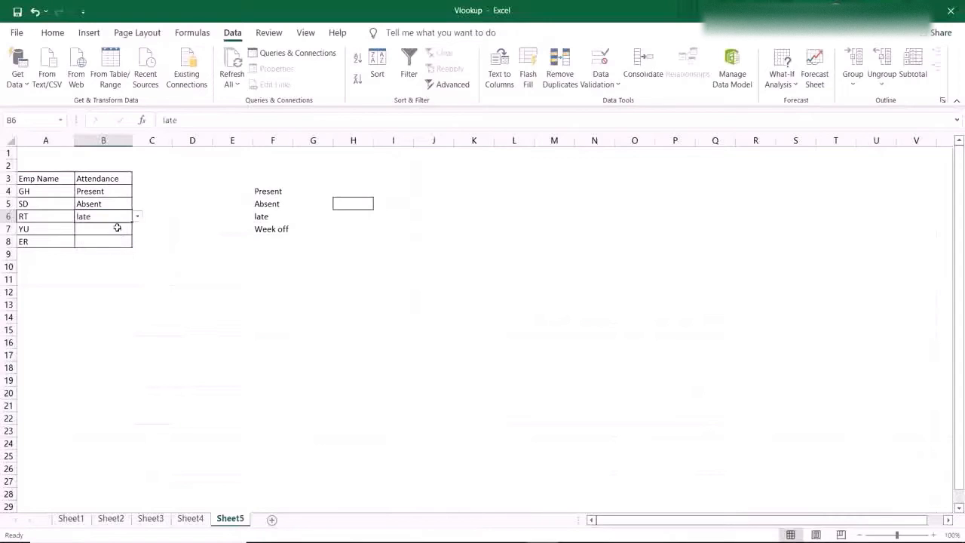
pyautogui.click(117, 228)
pyautogui.click(137, 230)
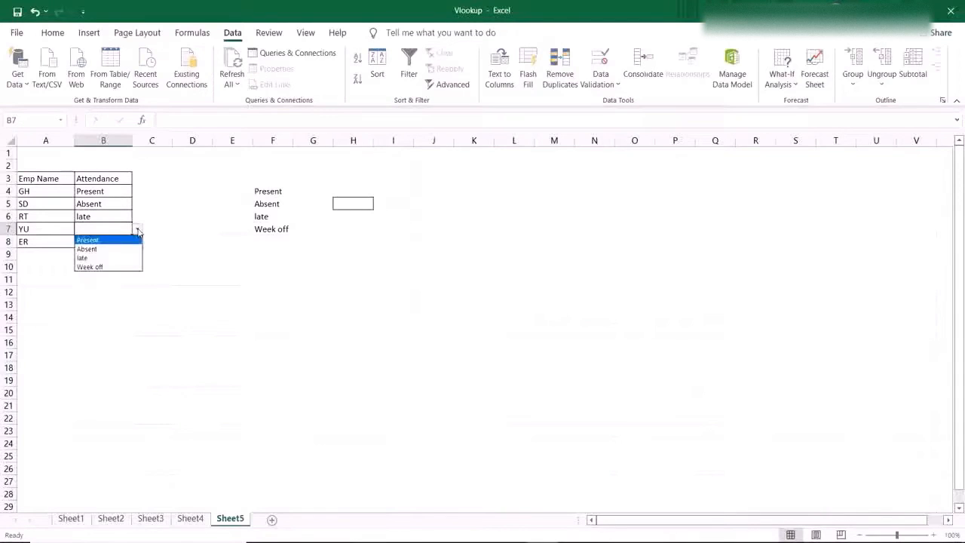
pyautogui.click(124, 268)
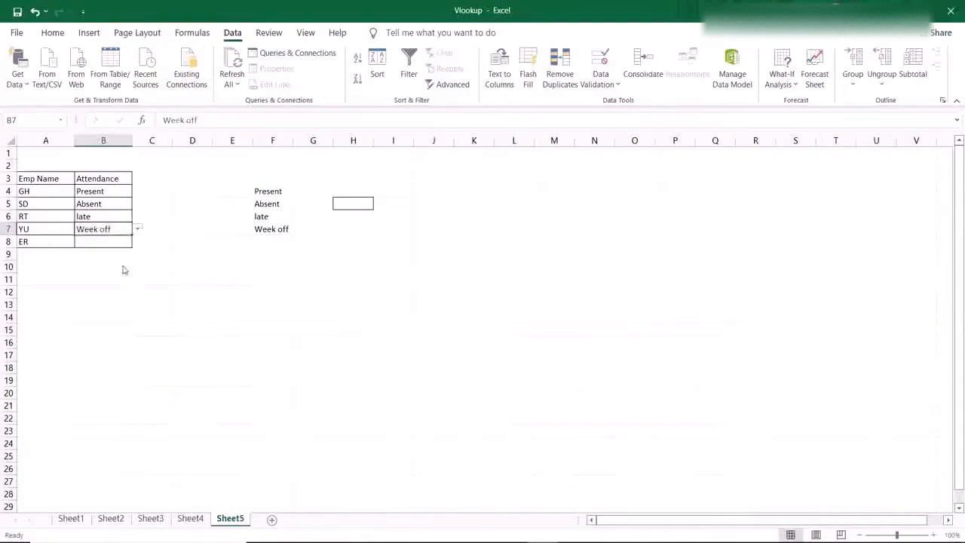
# Choose Present for ER in B8 from the attendance list.
pyautogui.click(120, 241)
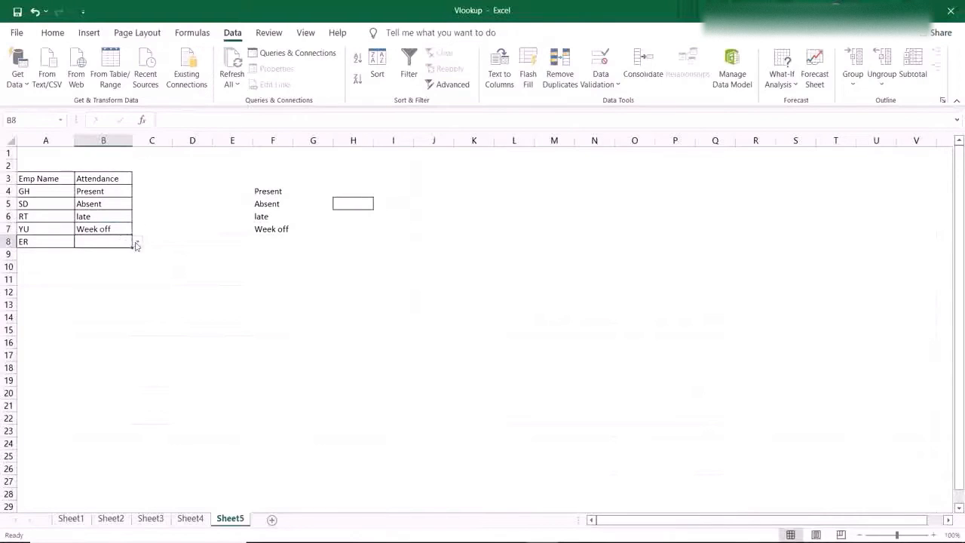
pyautogui.click(137, 241)
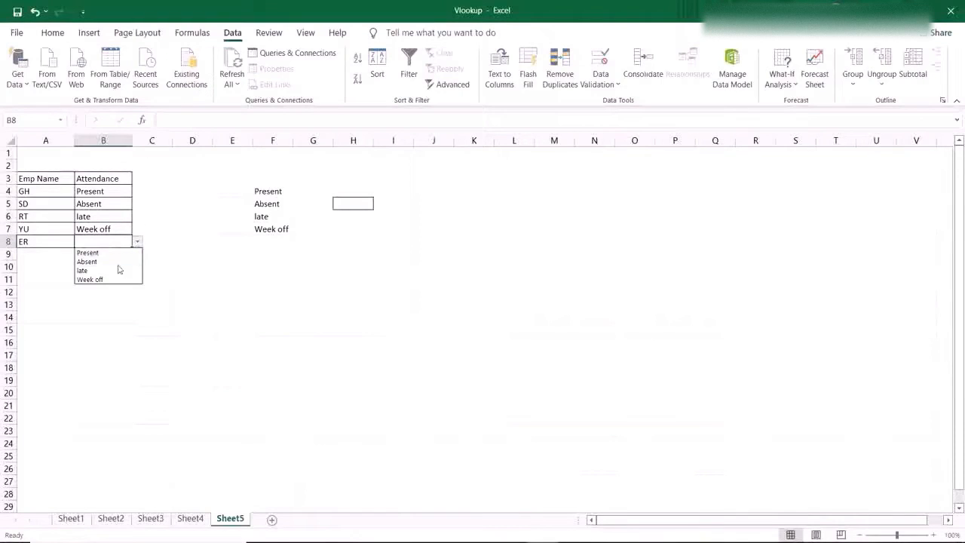
pyautogui.click(118, 255)
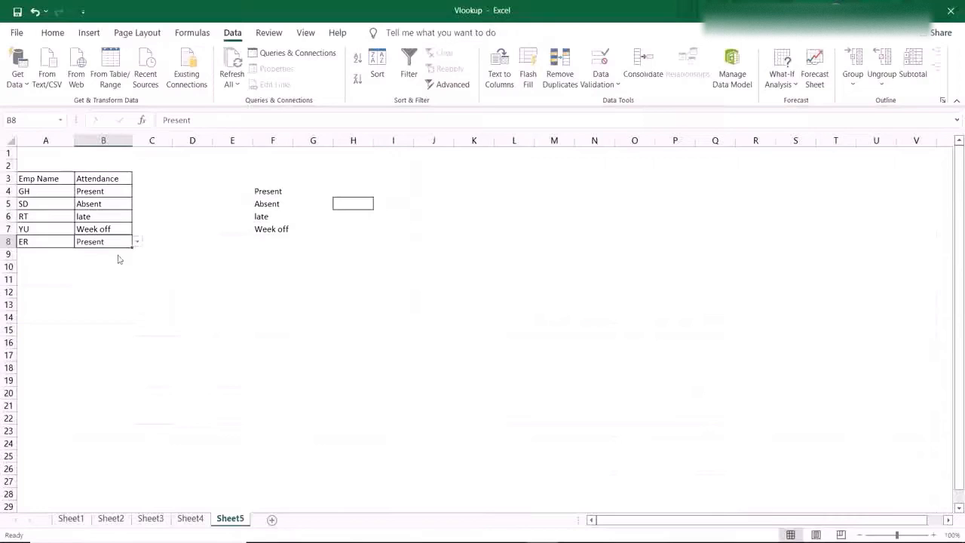
pyautogui.click(170, 253)
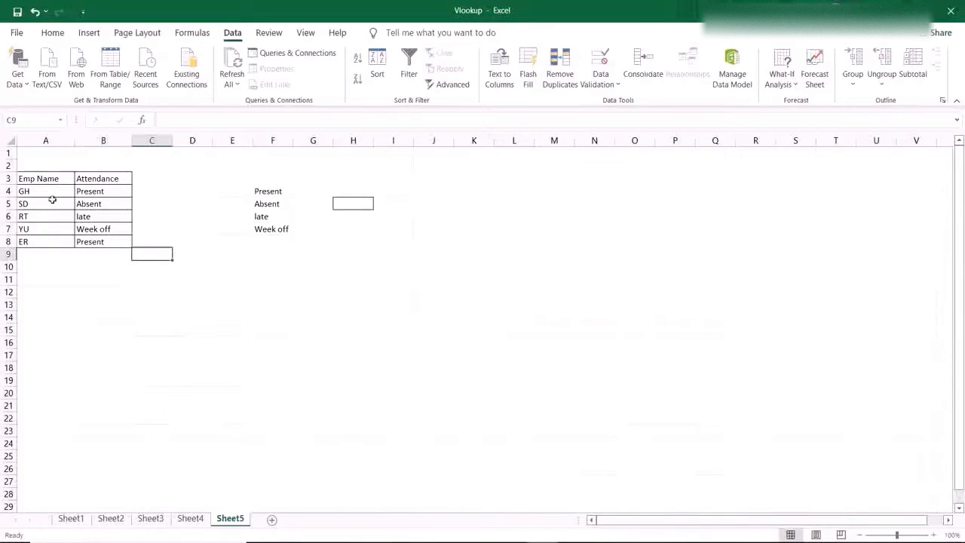
# Copy the Emp Name column A3:A8 to M6 and widen column M to fit the heading.
pyautogui.press('Left')
pyautogui.press('Left')
pyautogui.press('Up')
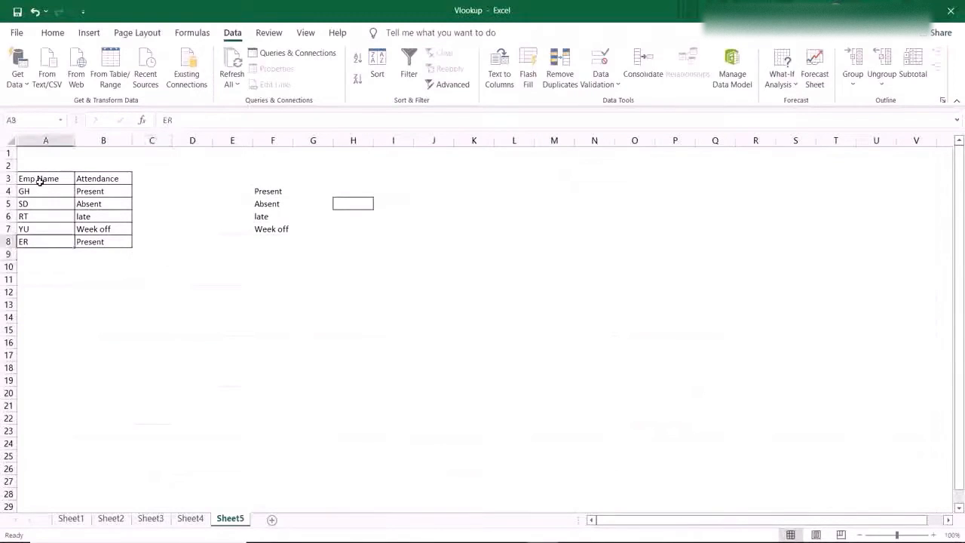
pyautogui.click(41, 179)
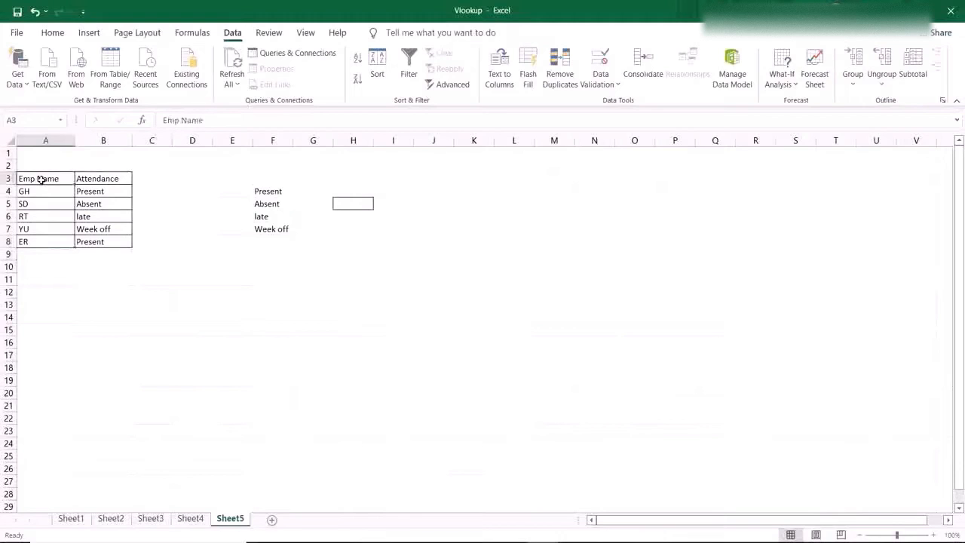
pyautogui.moveTo(41, 179); pyautogui.dragTo(49, 237)
pyautogui.hotkey('ctrl', 'c')
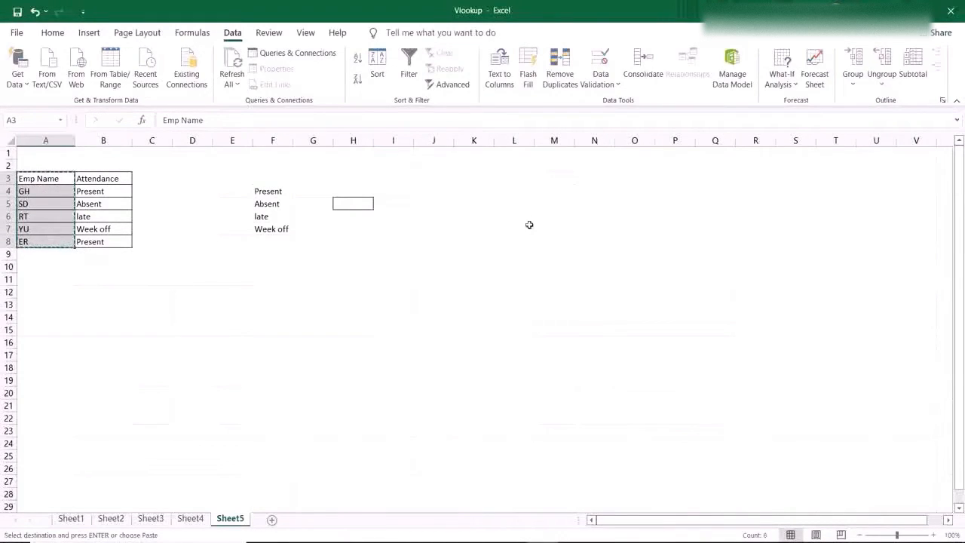
pyautogui.click(546, 219)
pyautogui.hotkey('ctrl', 'v')
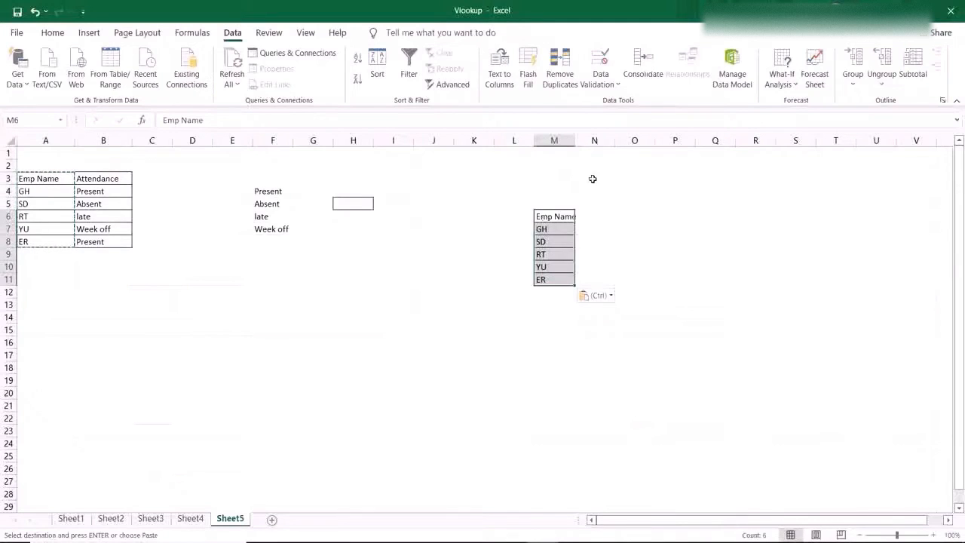
pyautogui.moveTo(574, 147); pyautogui.dragTo(590, 144)
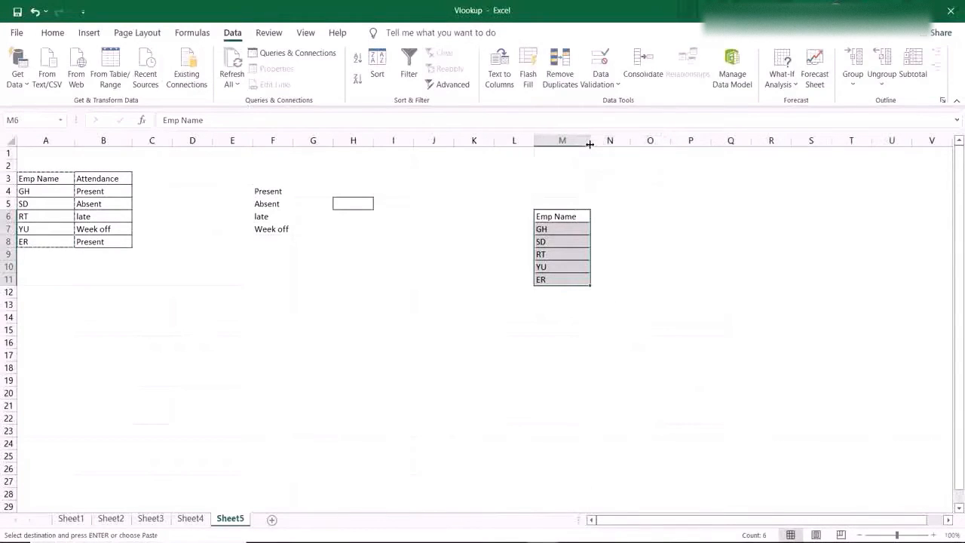
# Copy the Attendance heading from B3 to N6 and widen column N to fit it.
pyautogui.click(100, 181)
pyautogui.hotkey('ctrl', 'c')
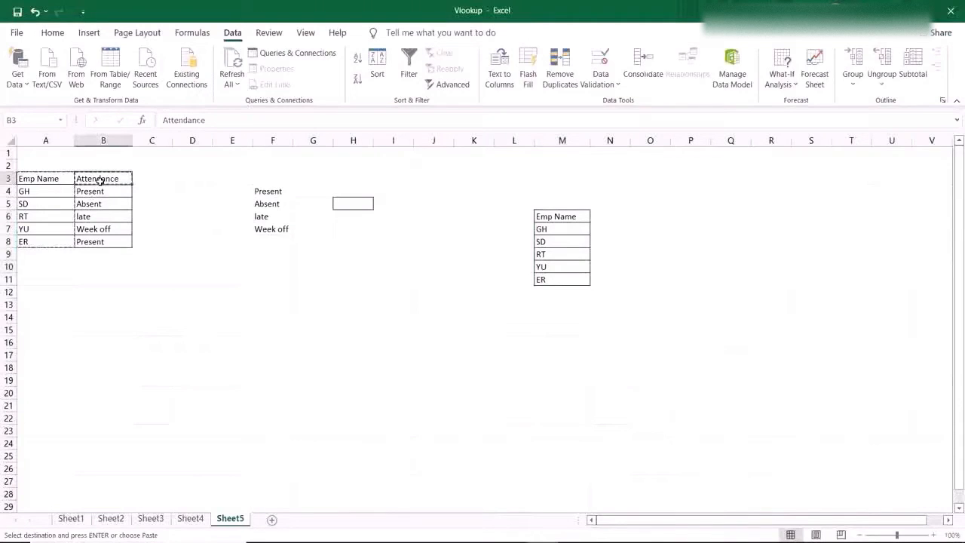
pyautogui.click(609, 214)
pyautogui.hotkey('ctrl', 'v')
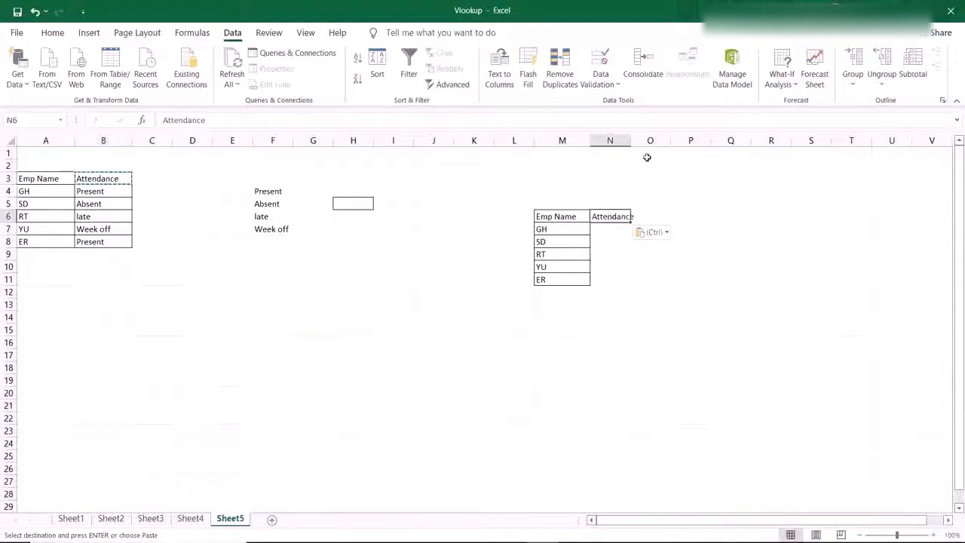
pyautogui.moveTo(632, 141); pyautogui.dragTo(656, 144)
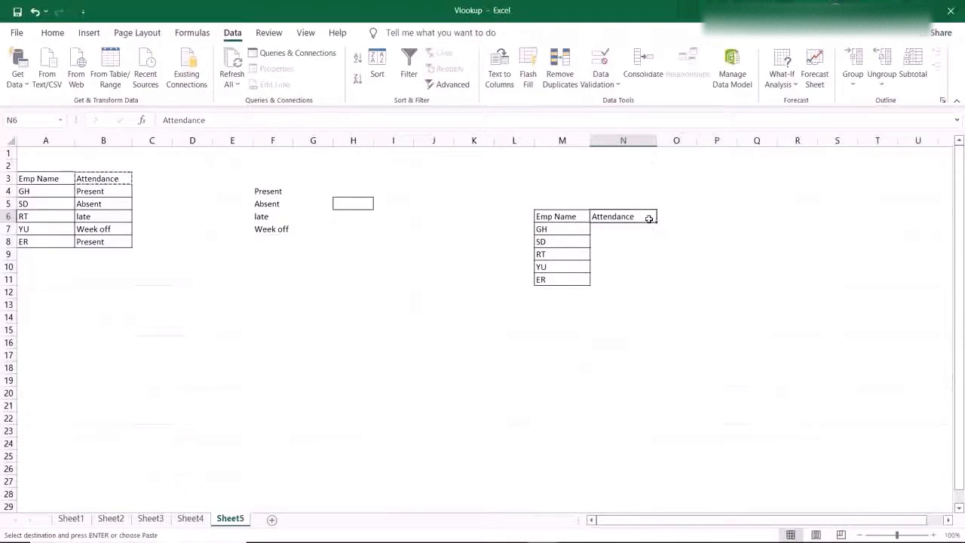
# Apply all borders to the new Attendance column, N6:N11.
pyautogui.moveTo(648, 218); pyautogui.dragTo(649, 276)
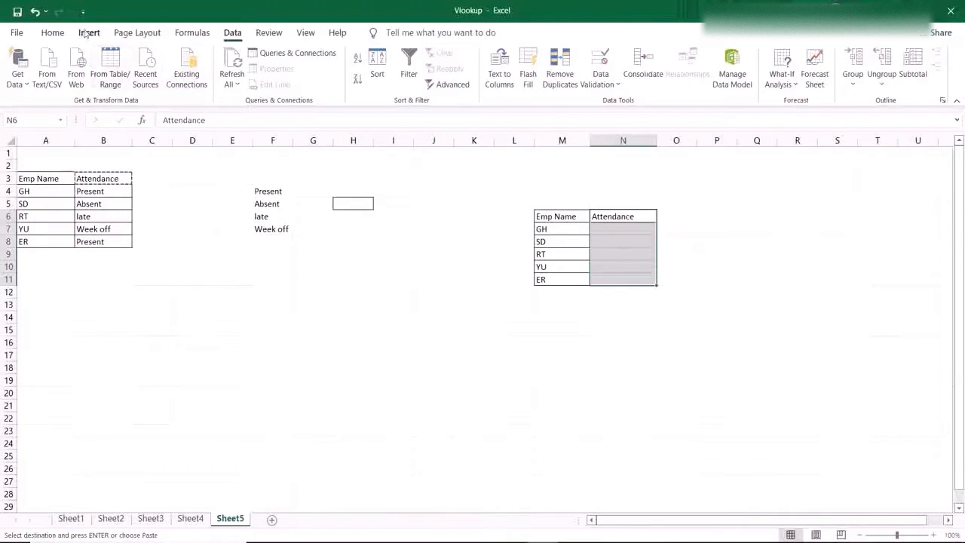
pyautogui.click(54, 34)
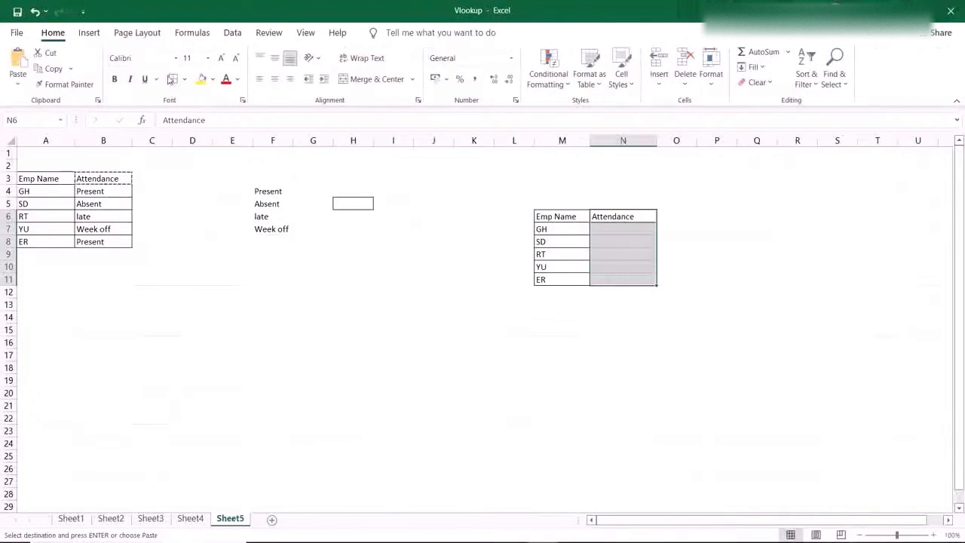
pyautogui.click(172, 79)
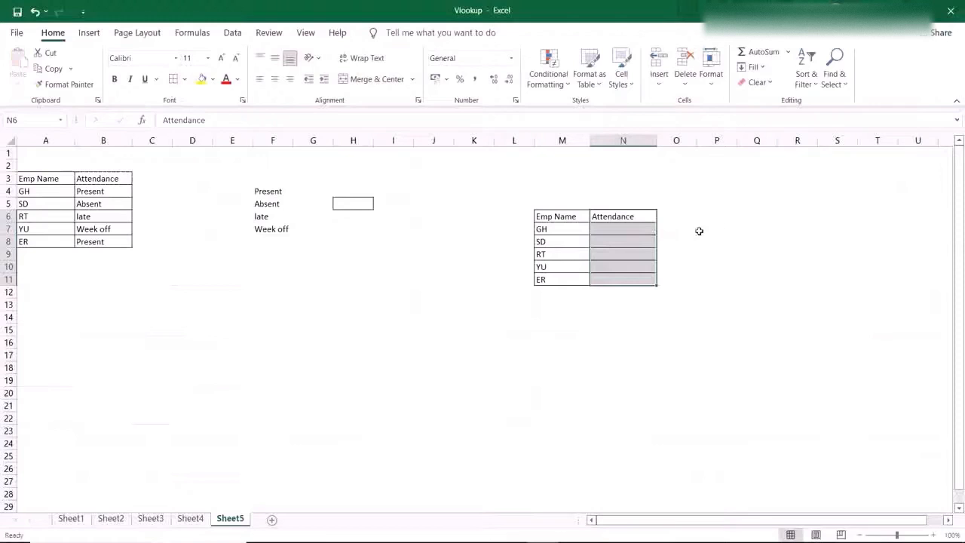
pyautogui.click(686, 229)
# Select N7, the attendance cell for GH, and highlight instruction 2 about the Data tab in the Notepad notes.
pyautogui.click(637, 231)
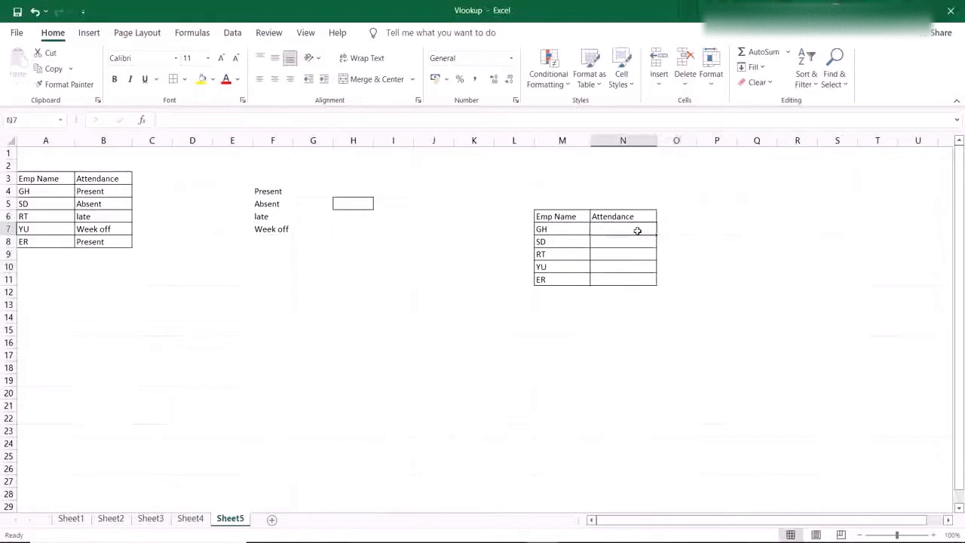
pyautogui.hotkey('alt', 'Tab')
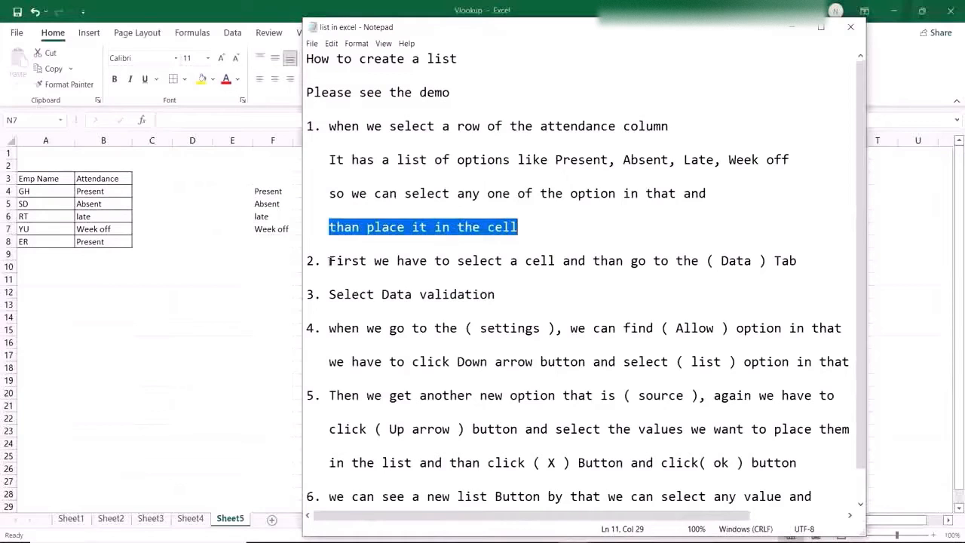
pyautogui.moveTo(329, 260); pyautogui.dragTo(806, 258)
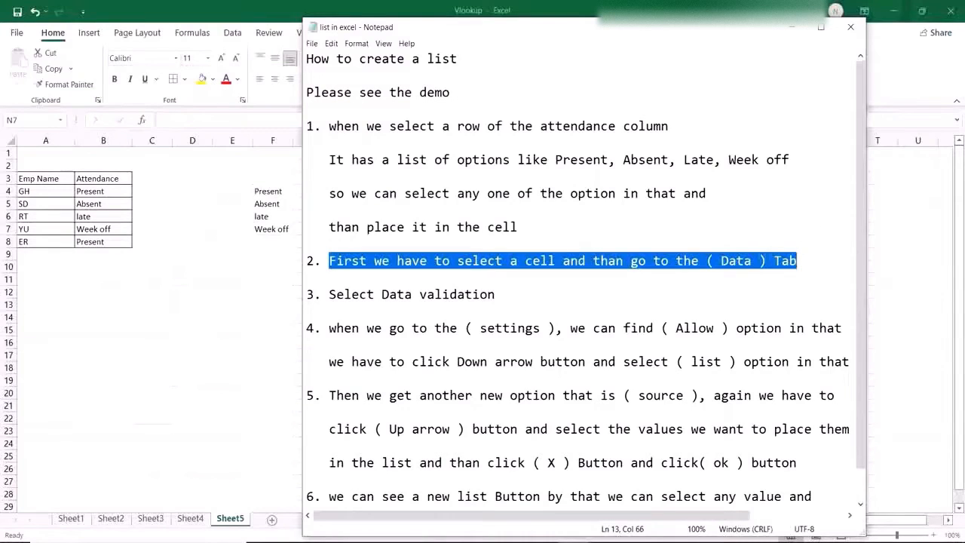
# Return to Excel and open the Data Validation settings for cell N7.
pyautogui.click(791, 28)
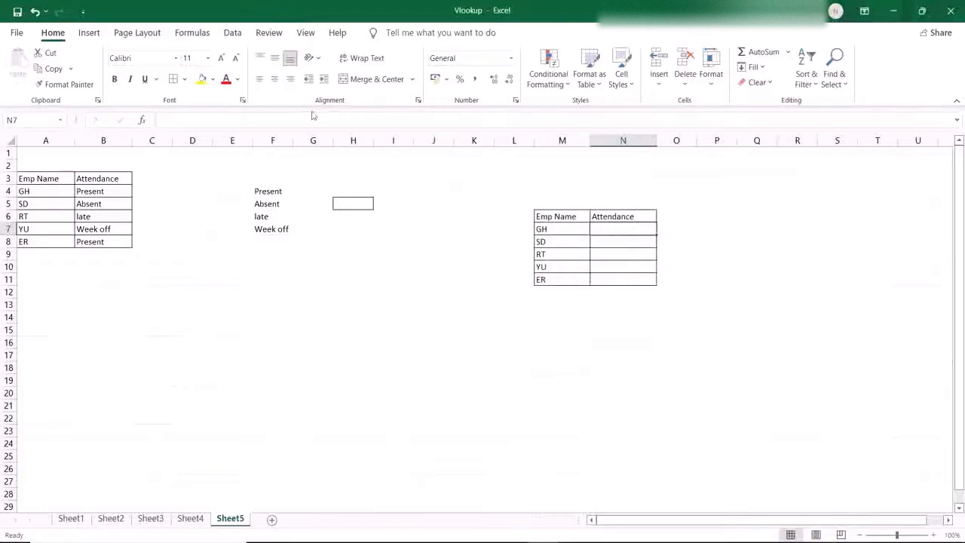
pyautogui.click(233, 34)
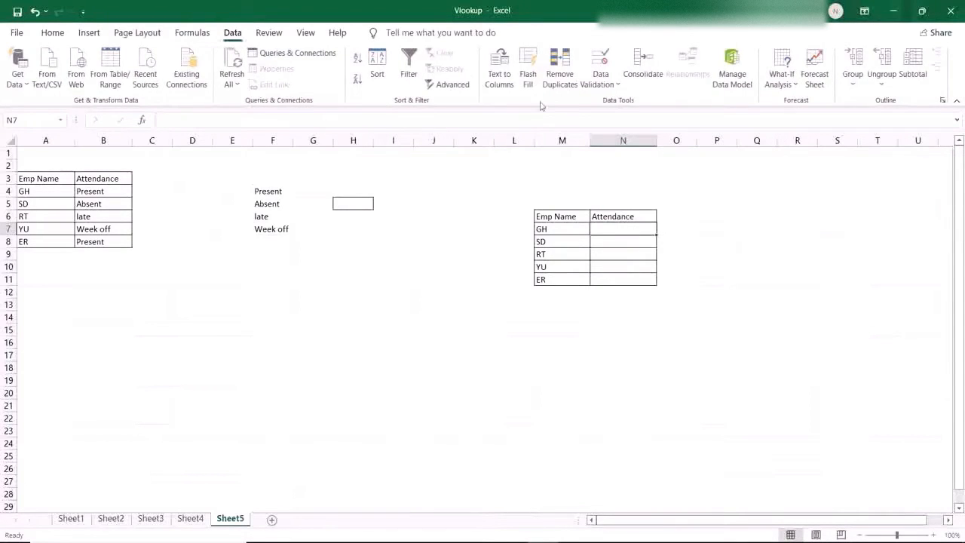
pyautogui.click(613, 85)
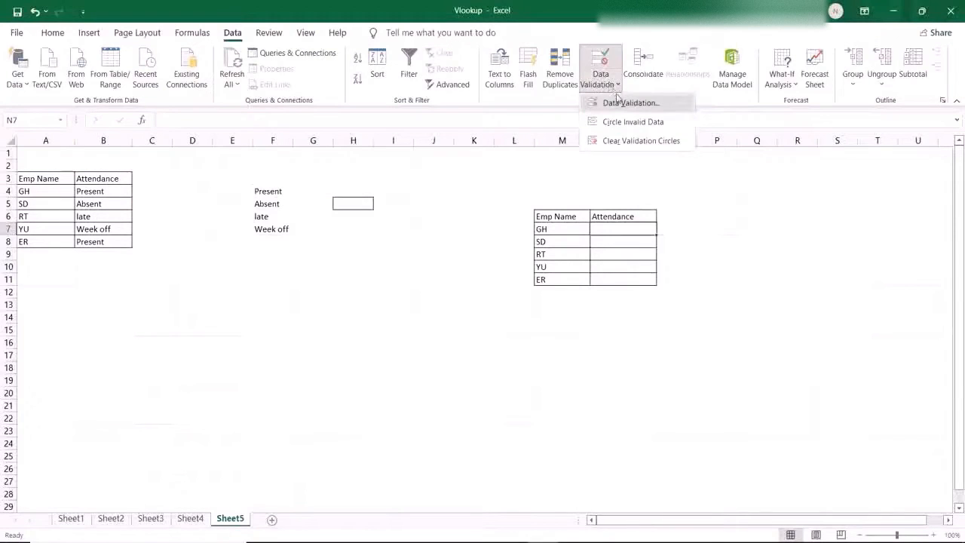
pyautogui.click(621, 103)
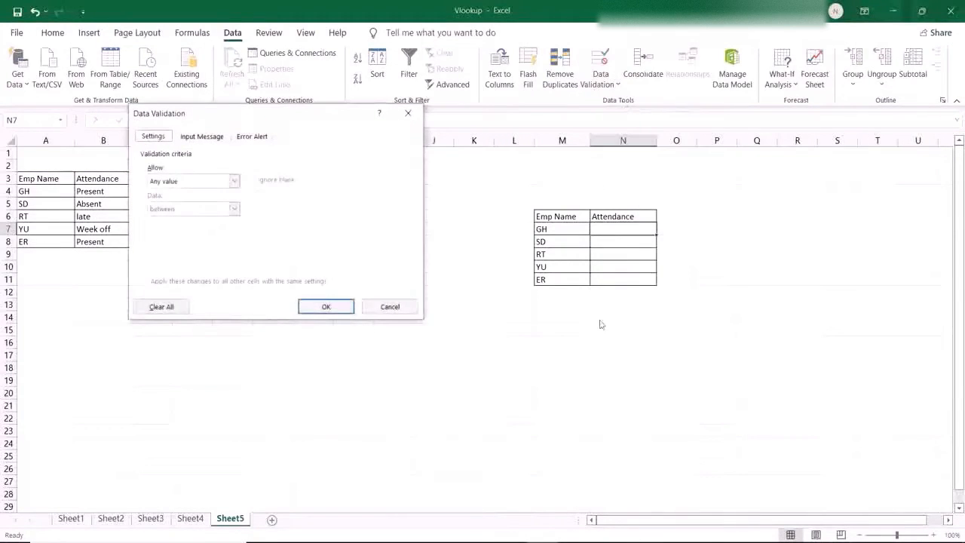
# Switch to the Notepad notes and highlight instructions 3 and 4 on Data validation and the Allow list option.
pyautogui.hotkey('alt', 'Tab')
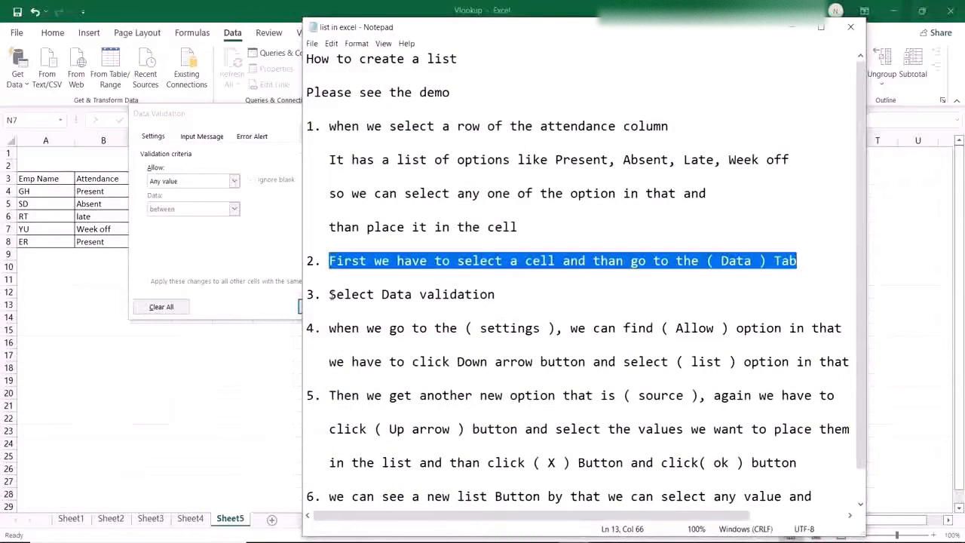
pyautogui.moveTo(329, 294); pyautogui.dragTo(495, 294)
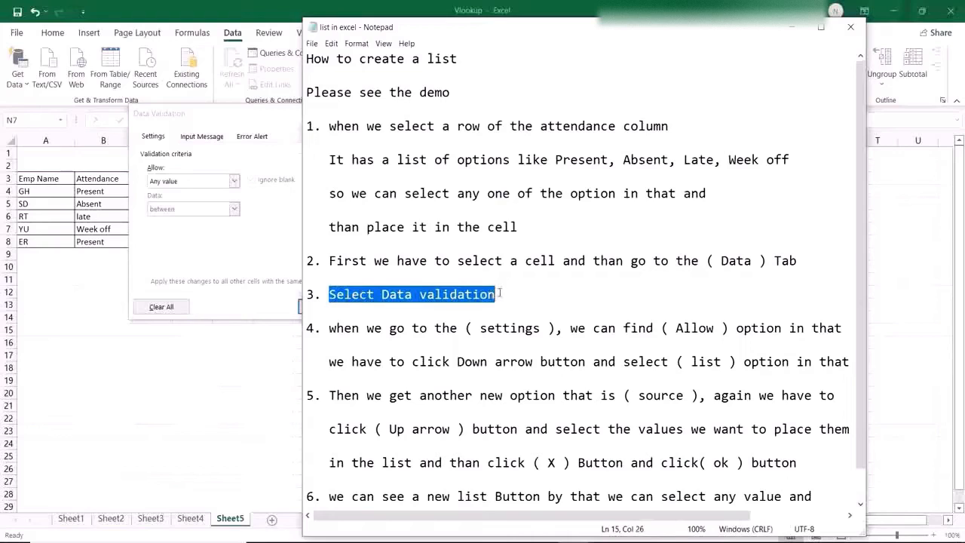
pyautogui.moveTo(328, 328); pyautogui.dragTo(387, 339)
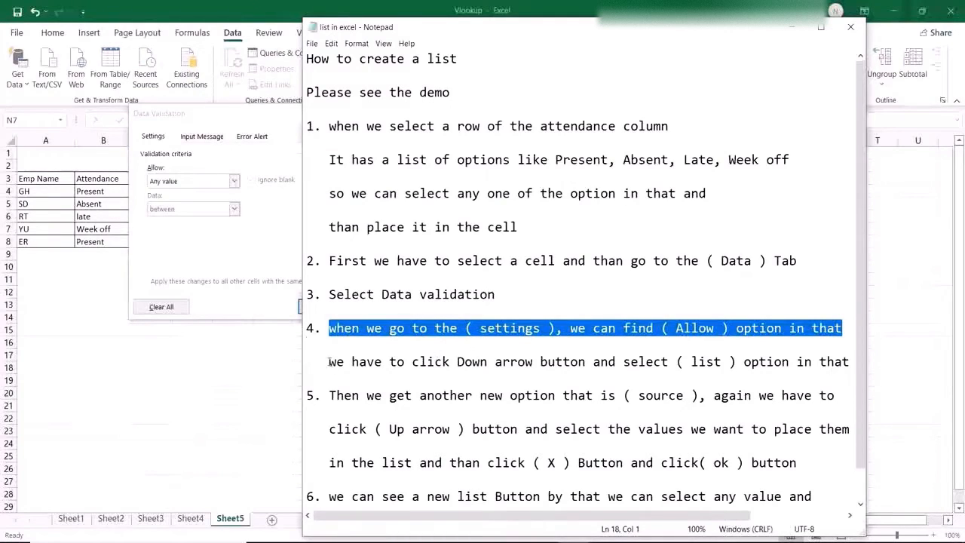
pyautogui.moveTo(329, 362); pyautogui.dragTo(854, 361)
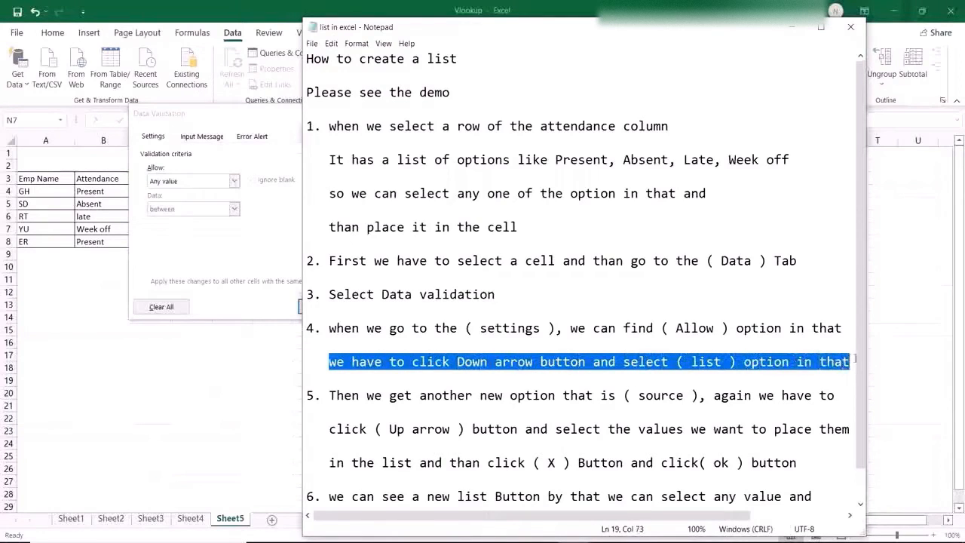
# Return to Excel and set the validation criteria for N7 to allow a List.
pyautogui.click(796, 30)
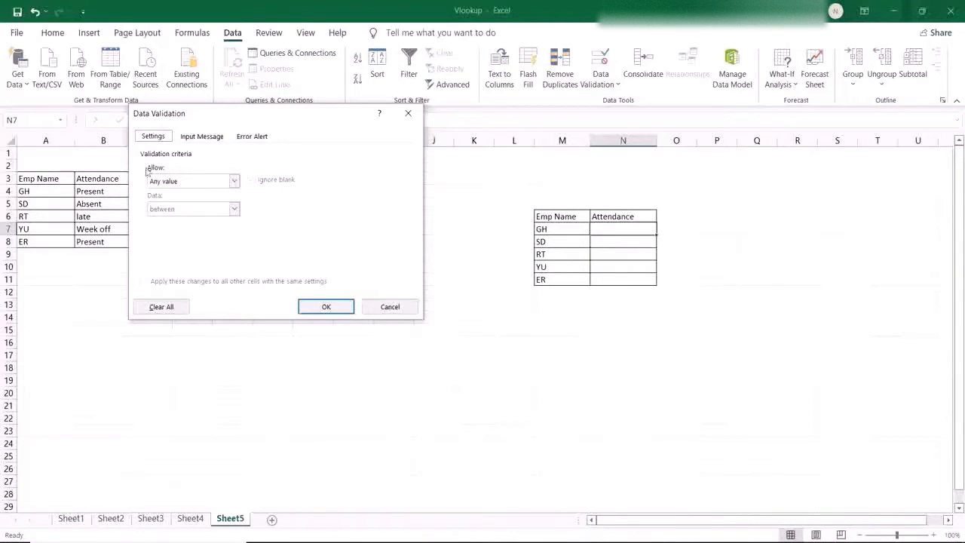
pyautogui.click(234, 181)
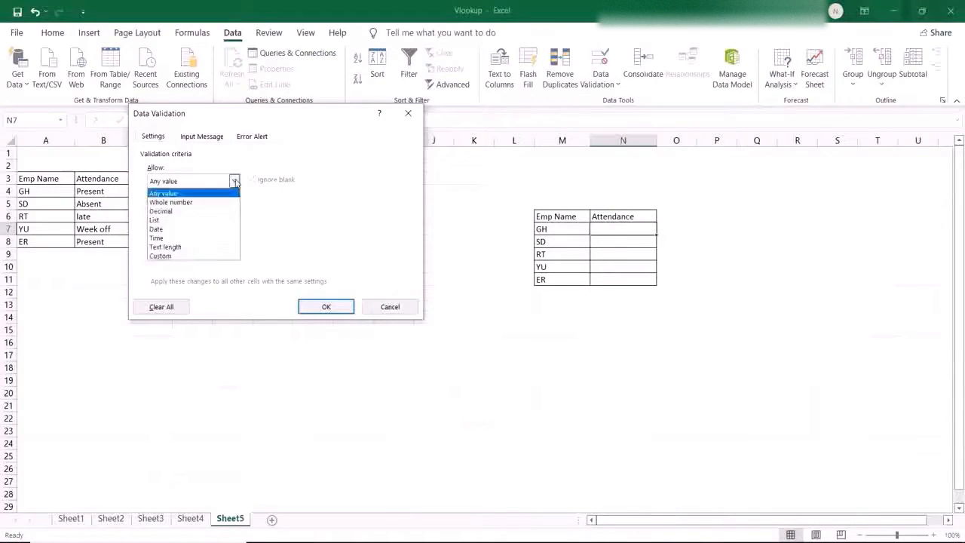
pyautogui.click(169, 221)
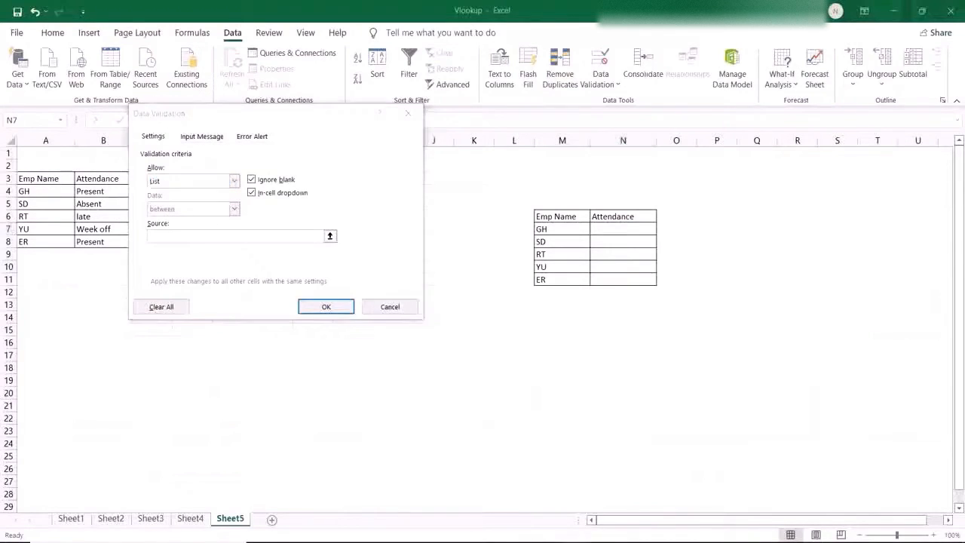
# Switch to the Notepad notes and highlight the parts of instruction 5 about the source option and selecting the list values.
pyautogui.hotkey('alt', 'Tab')
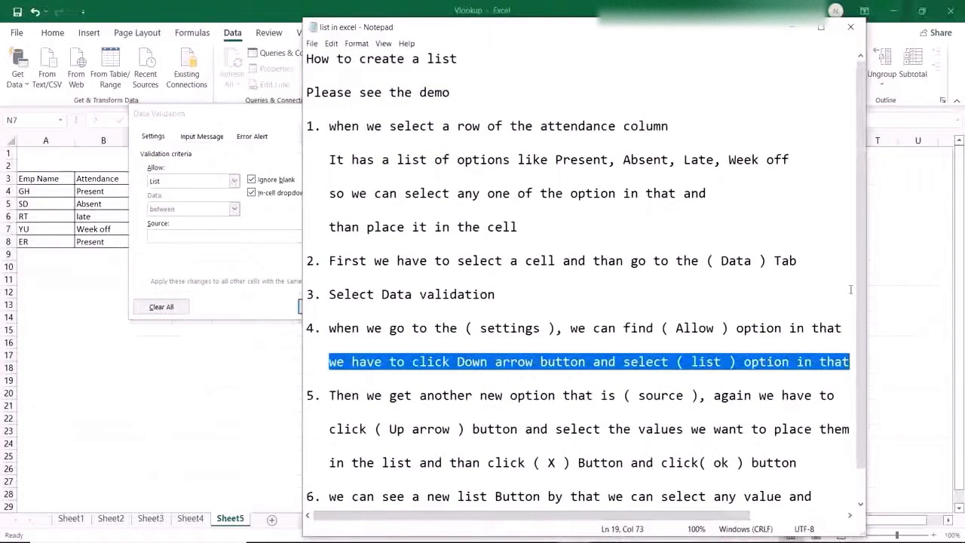
pyautogui.scroll(-1, 858, 275)
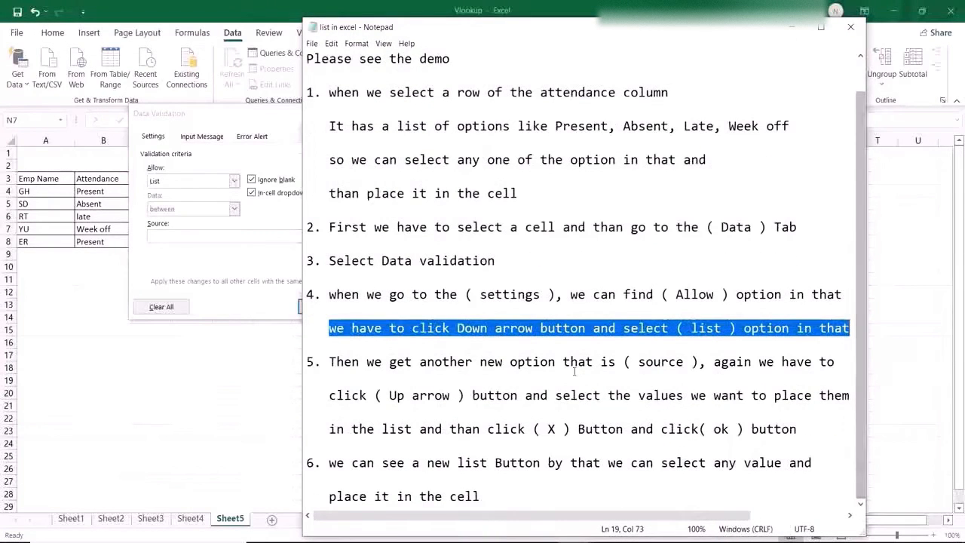
pyautogui.moveTo(329, 361); pyautogui.dragTo(699, 362)
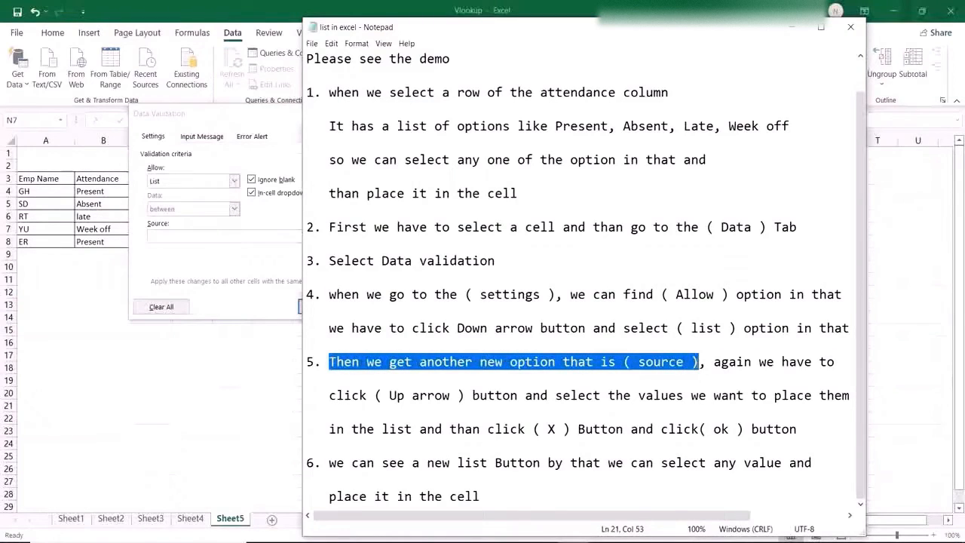
pyautogui.moveTo(712, 362); pyautogui.dragTo(871, 389)
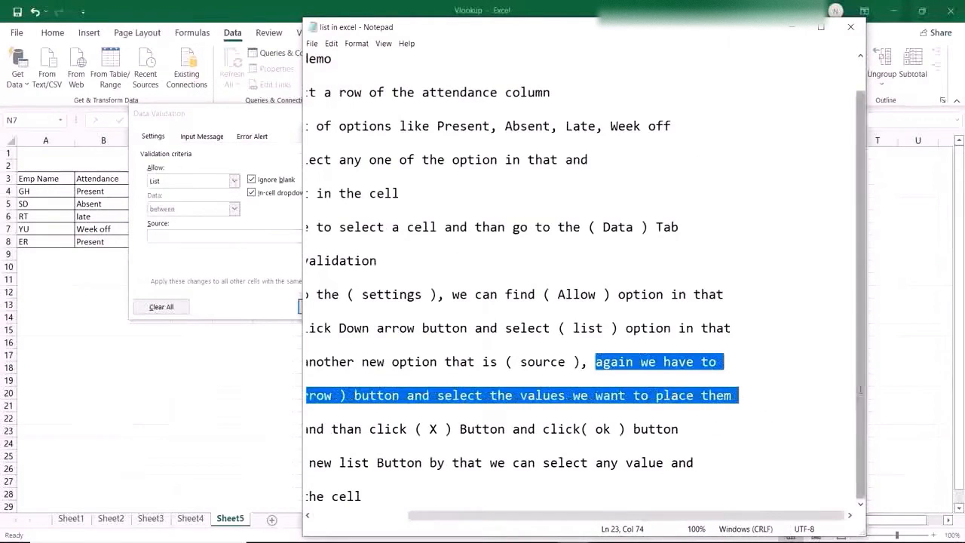
pyautogui.moveTo(640, 519); pyautogui.dragTo(537, 519)
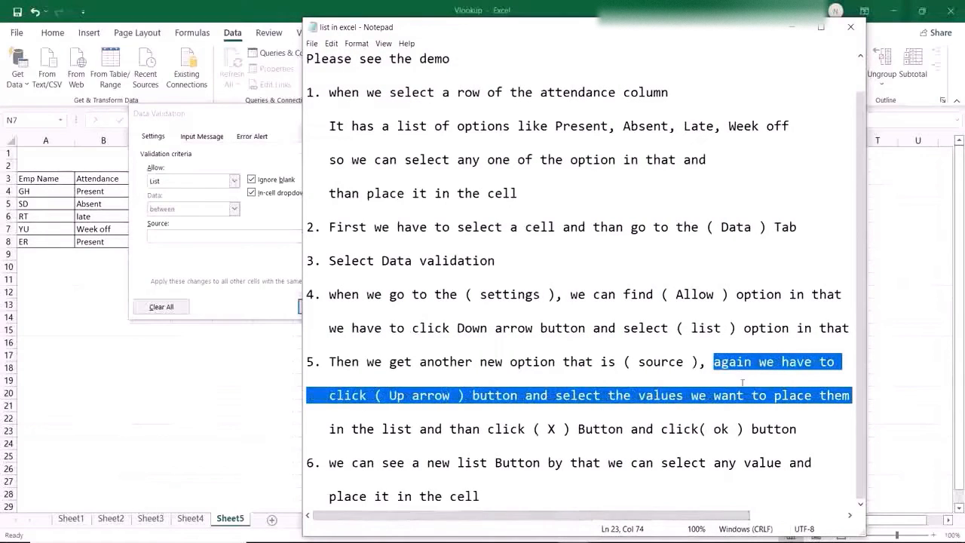
# Return to Excel and set the validation list source to F4:F7, the Present, Absent, late and Week off values.
pyautogui.click(793, 33)
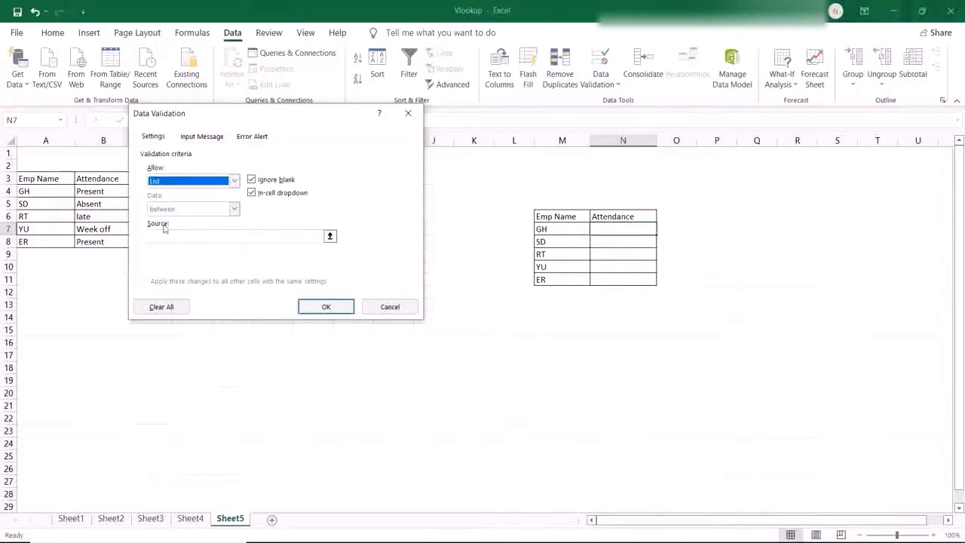
pyautogui.click(330, 236)
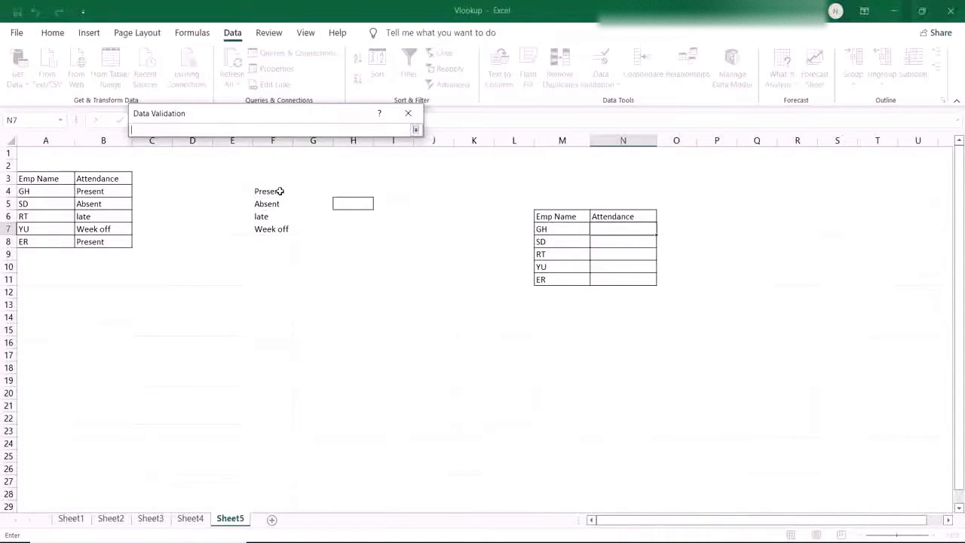
pyautogui.moveTo(279, 190); pyautogui.dragTo(281, 228)
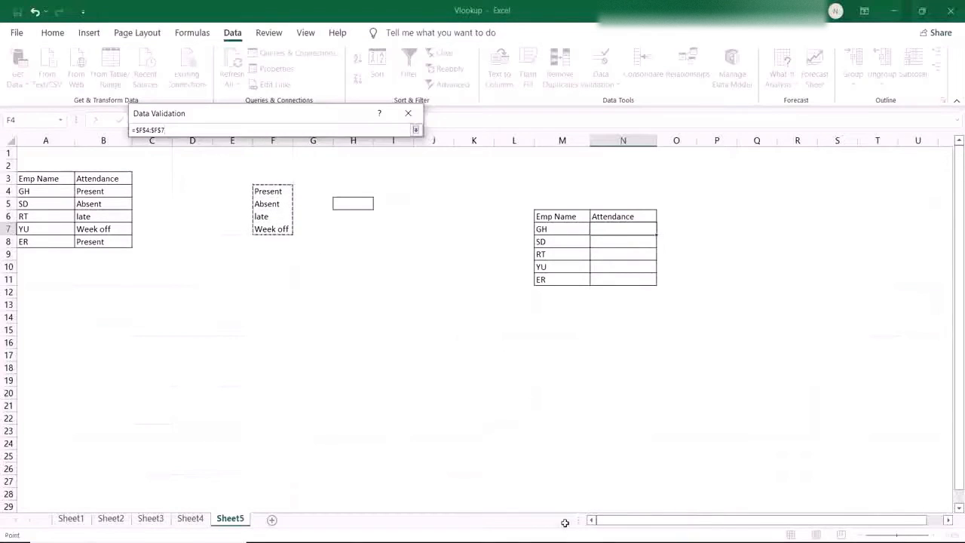
# Switch to the Notepad notes and highlight the last line of instruction 5 about closing the selection and confirming.
pyautogui.hotkey('alt', 'Tab')
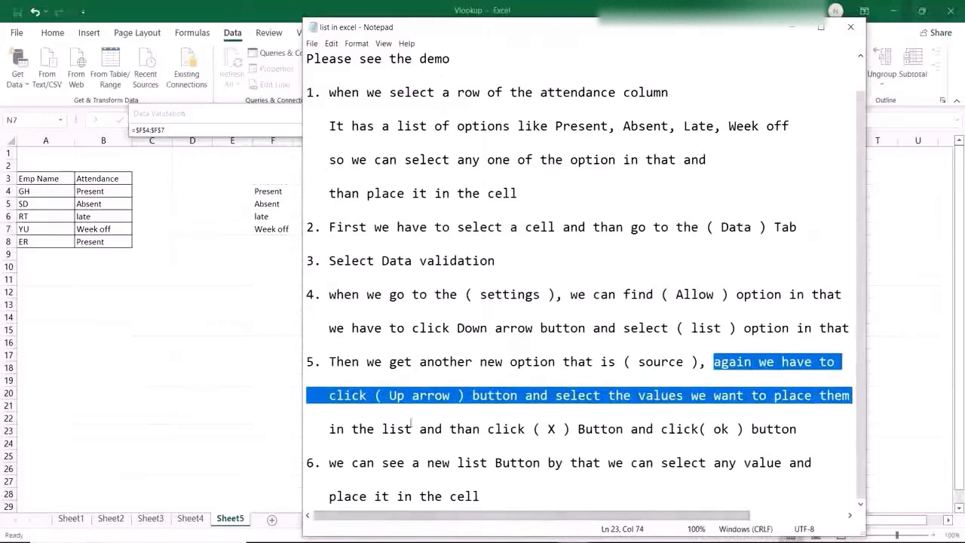
pyautogui.moveTo(329, 429); pyautogui.dragTo(796, 422)
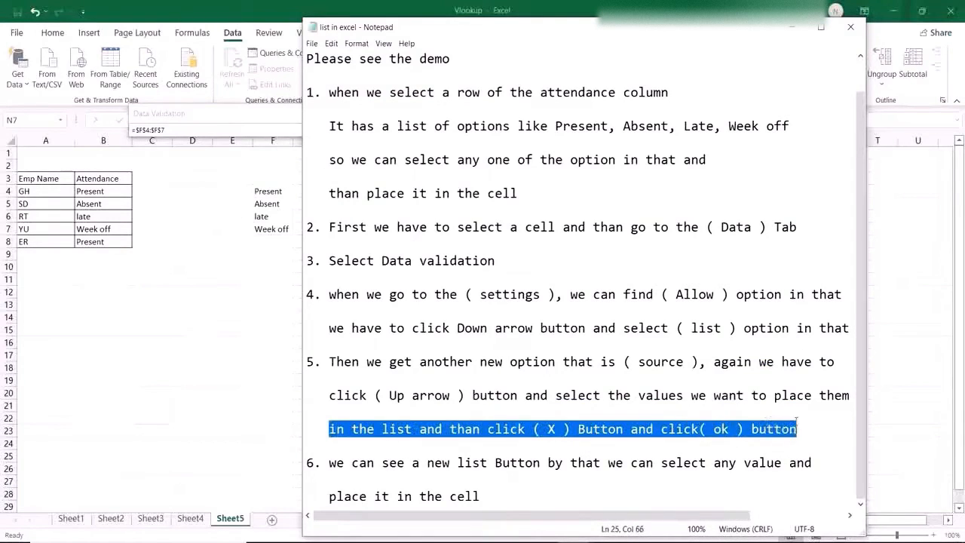
# Return to Excel, finish the source range selection and apply the list validation to N7.
pyautogui.click(797, 29)
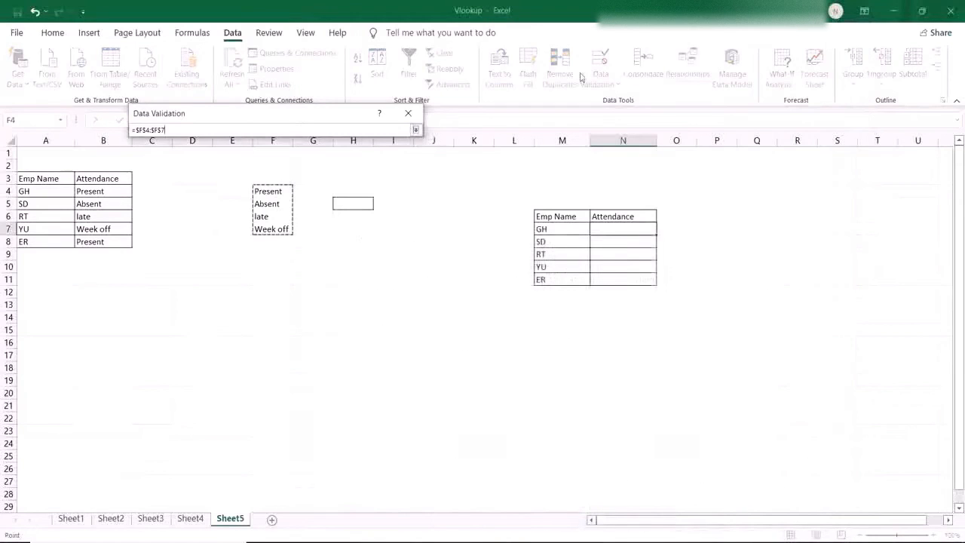
pyautogui.click(408, 114)
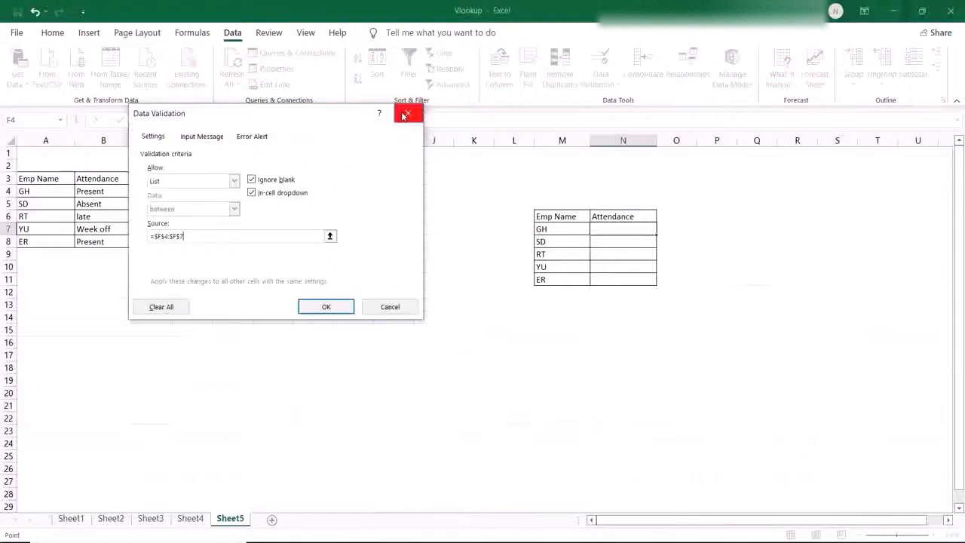
pyautogui.click(326, 307)
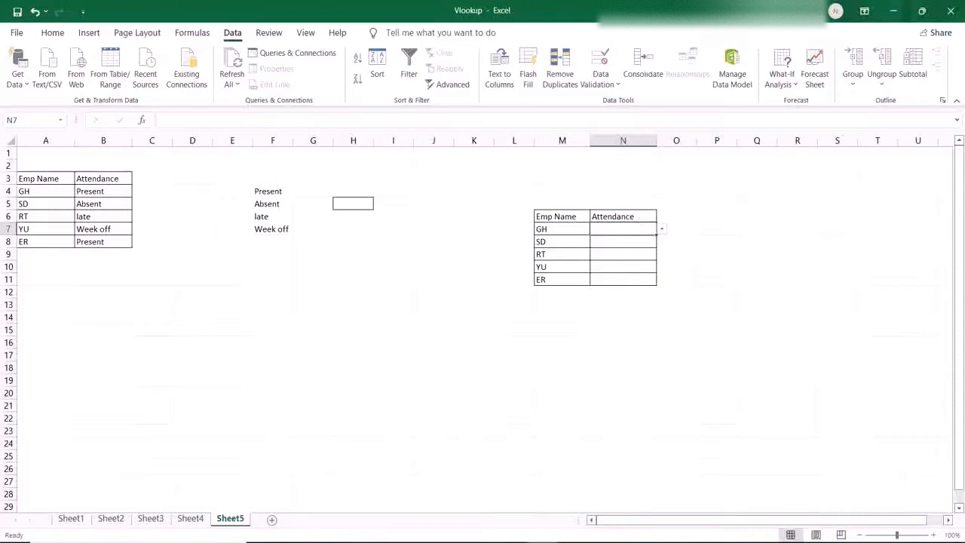
# Switch to the Notepad notes, move the window off the new table and highlight instruction 6 about the list button.
pyautogui.hotkey('alt', 'Tab')
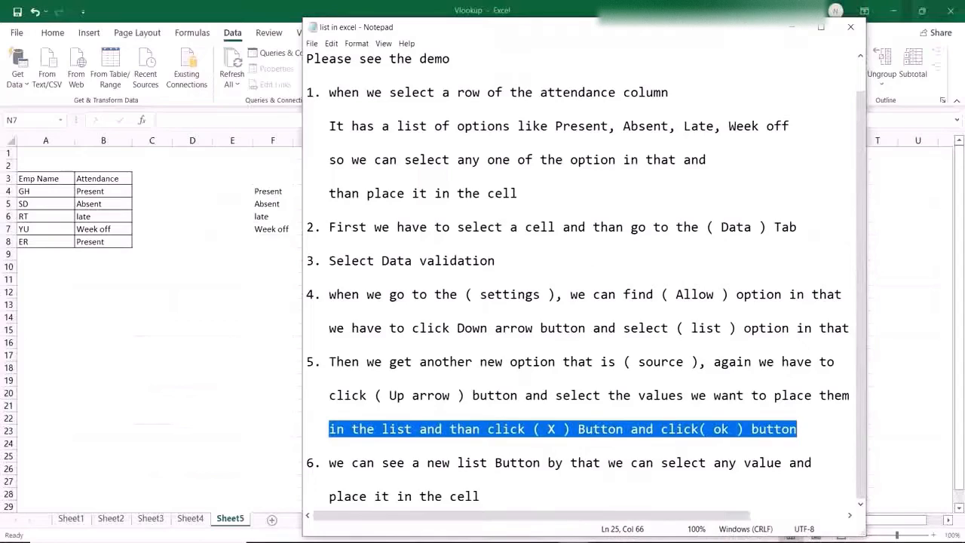
pyautogui.moveTo(668, 37); pyautogui.dragTo(415, 30)
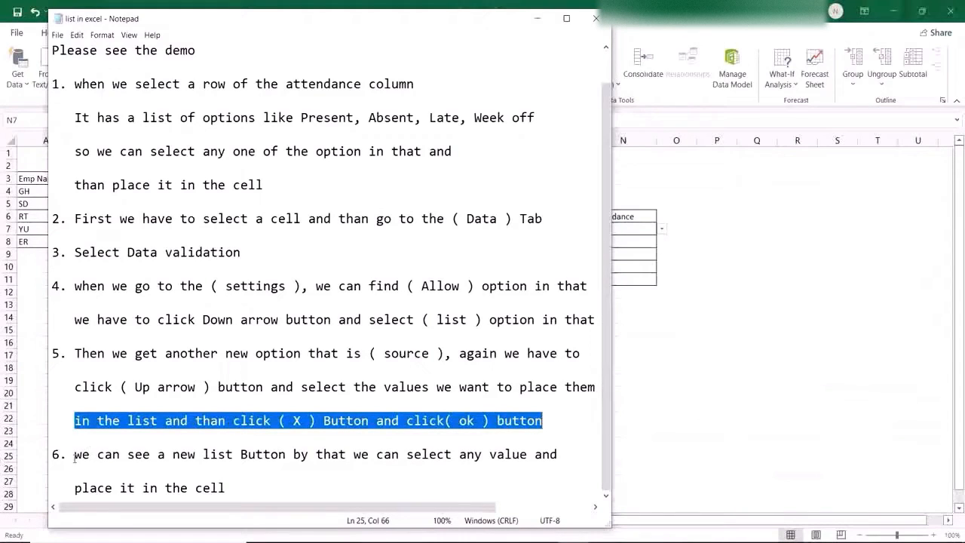
pyautogui.moveTo(75, 458); pyautogui.dragTo(238, 492)
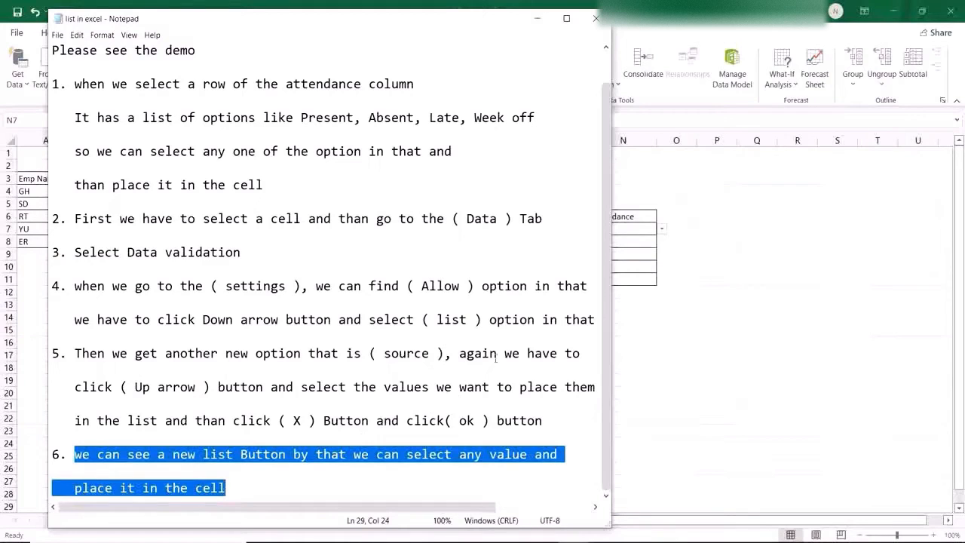
# Return to Excel and view the attendance options in the drop-down list of N7.
pyautogui.click(539, 19)
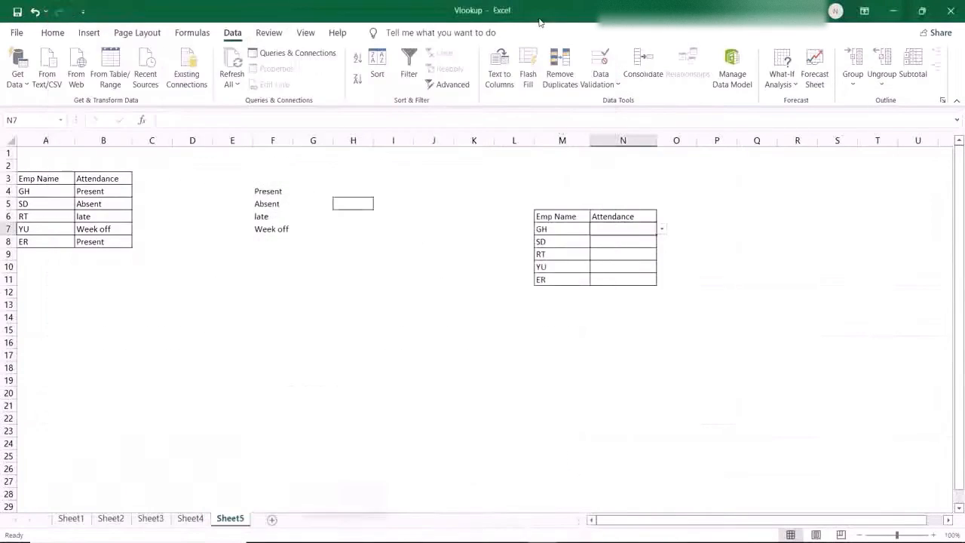
pyautogui.click(663, 230)
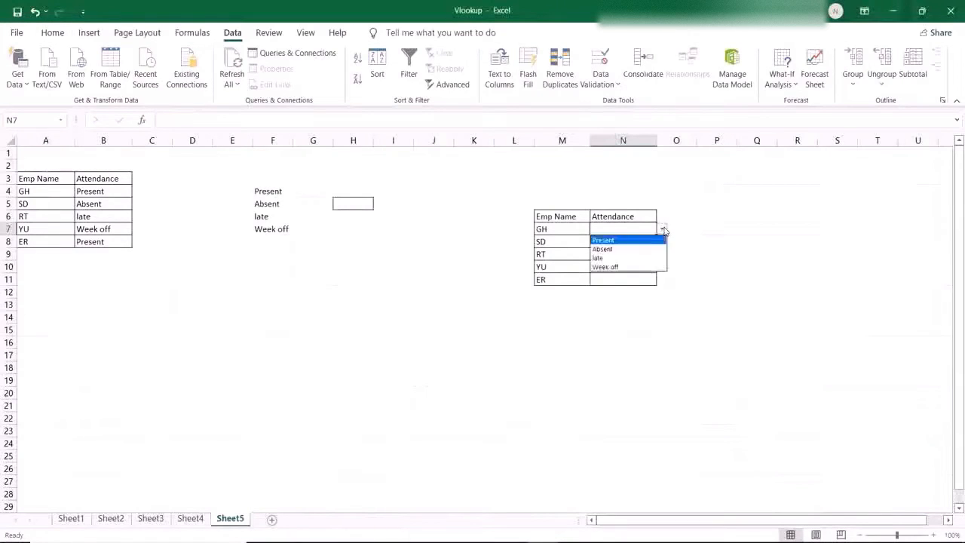
pyautogui.click(619, 240)
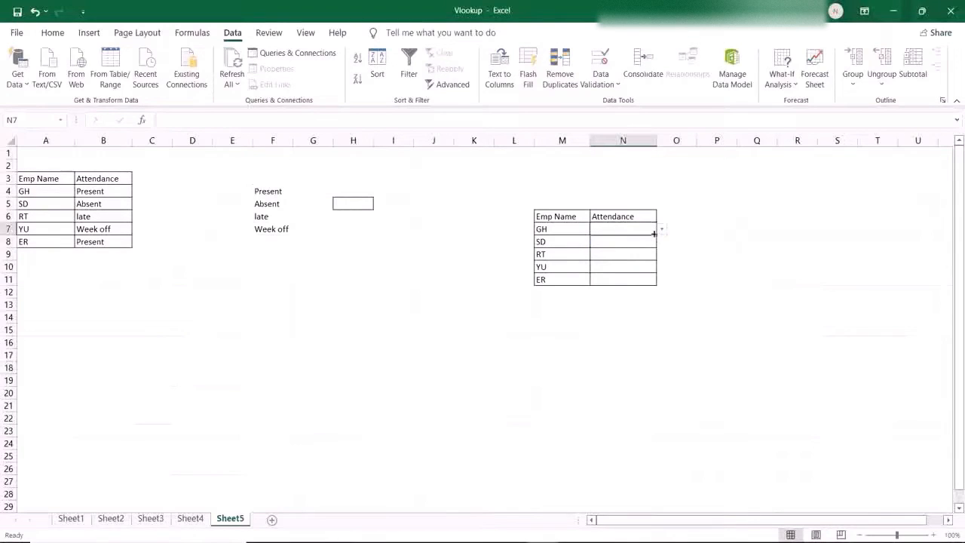
# Fill the drop-down list from N7 down to N11 for the remaining employees and select N8.
pyautogui.moveTo(654, 234); pyautogui.dragTo(652, 283)
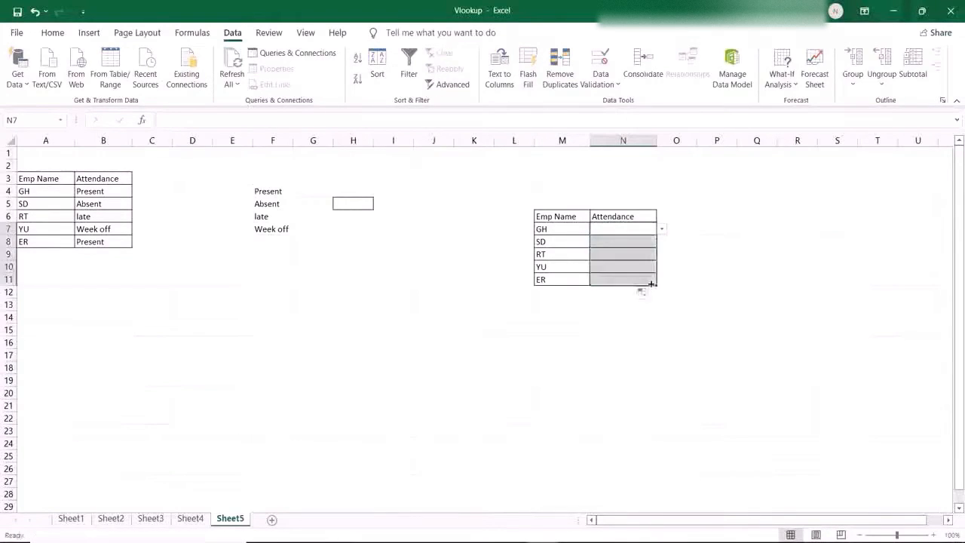
pyautogui.click(646, 240)
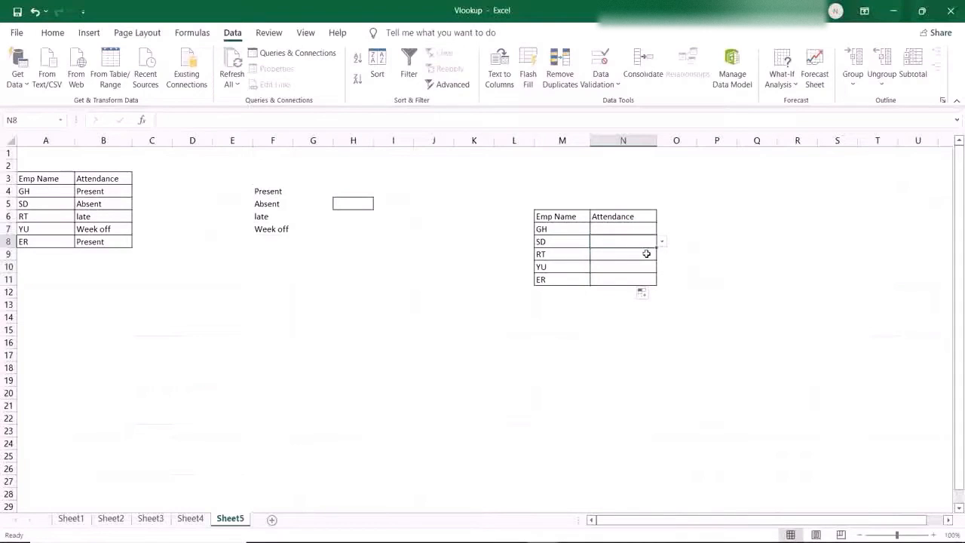
# Check that cells N9, N10 and N11 each offer the copied drop-down list.
pyautogui.click(646, 254)
pyautogui.click(645, 267)
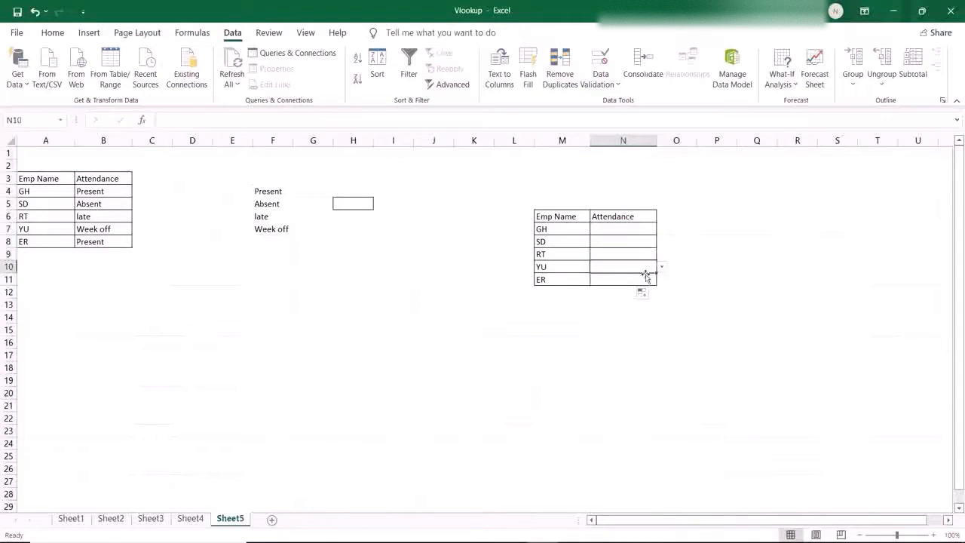
pyautogui.click(646, 279)
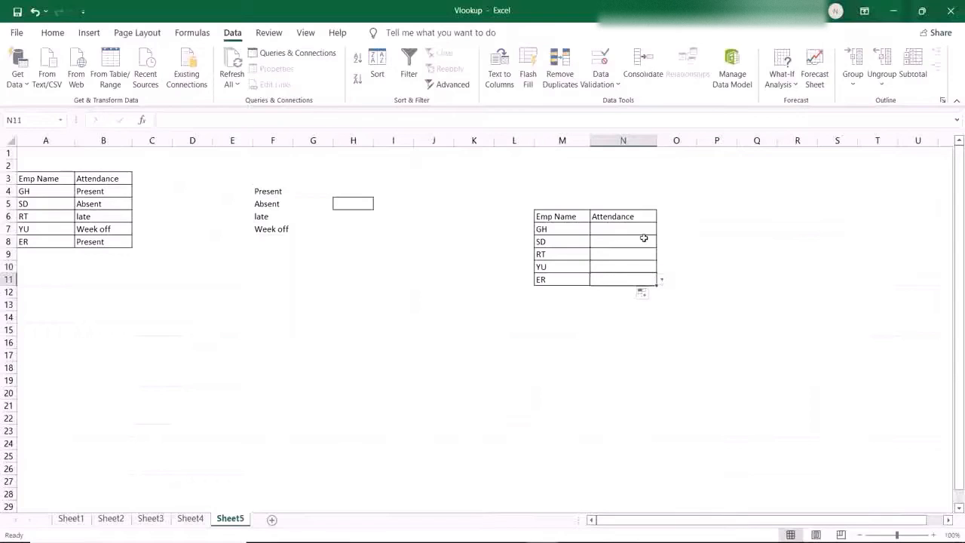
# Choose Present in N7 and Absent in N8 from their attendance drop-down lists.
pyautogui.click(639, 228)
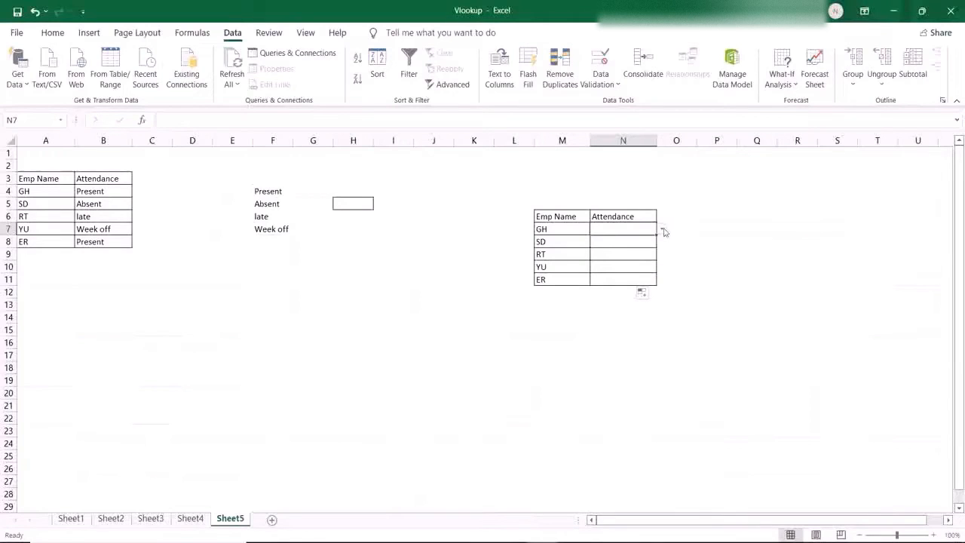
pyautogui.click(662, 229)
pyautogui.click(644, 240)
pyautogui.click(645, 244)
pyautogui.click(662, 242)
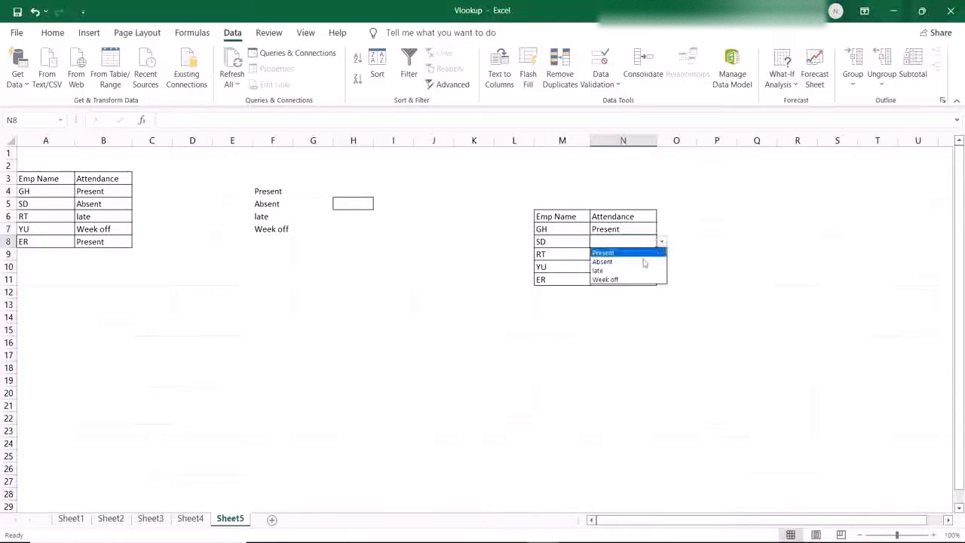
pyautogui.click(636, 269)
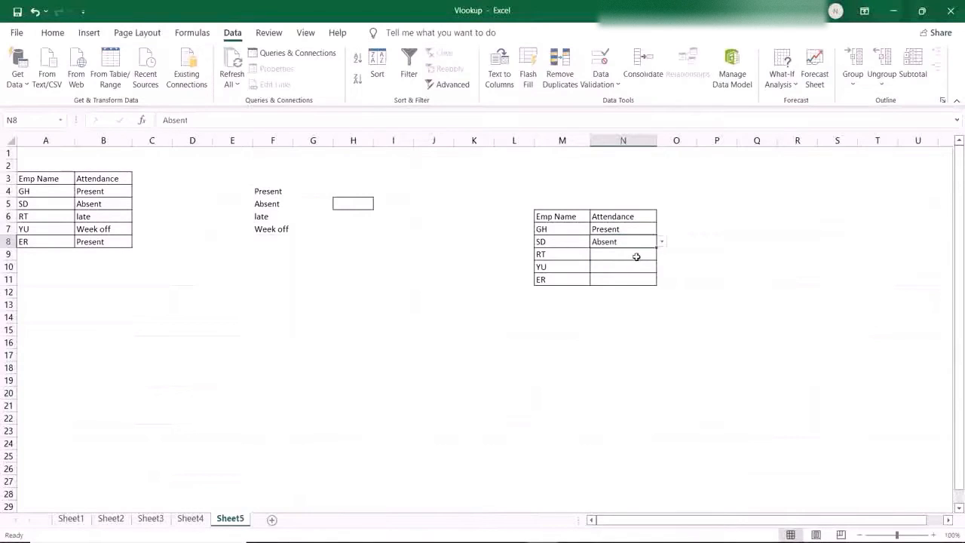
# Choose late in N9 and Week off in N10 from their attendance drop-down lists.
pyautogui.click(636, 257)
pyautogui.click(662, 254)
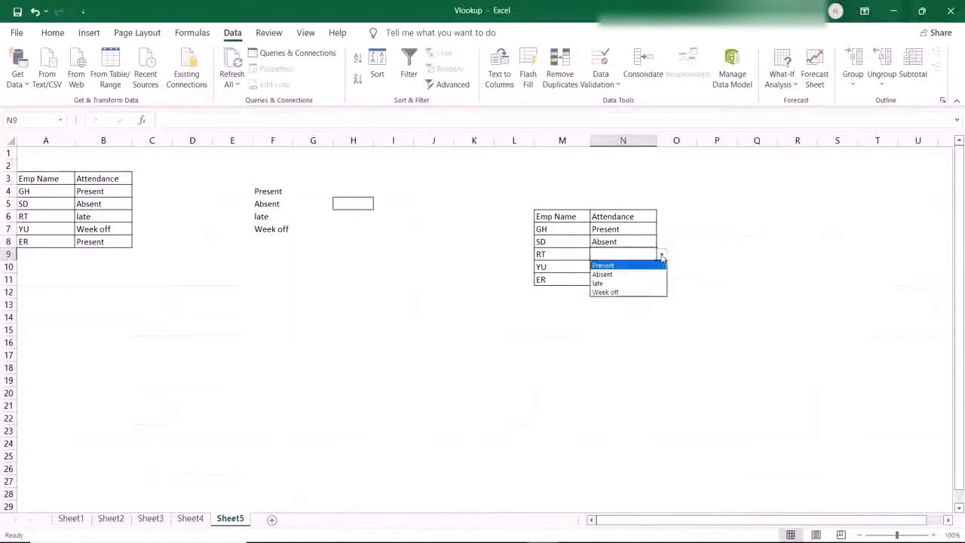
pyautogui.click(628, 283)
pyautogui.click(627, 268)
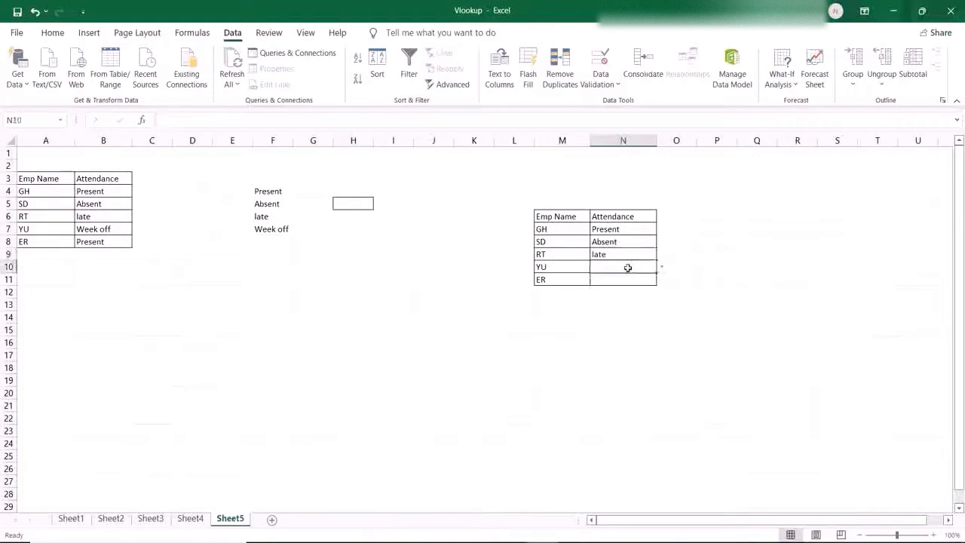
pyautogui.click(662, 268)
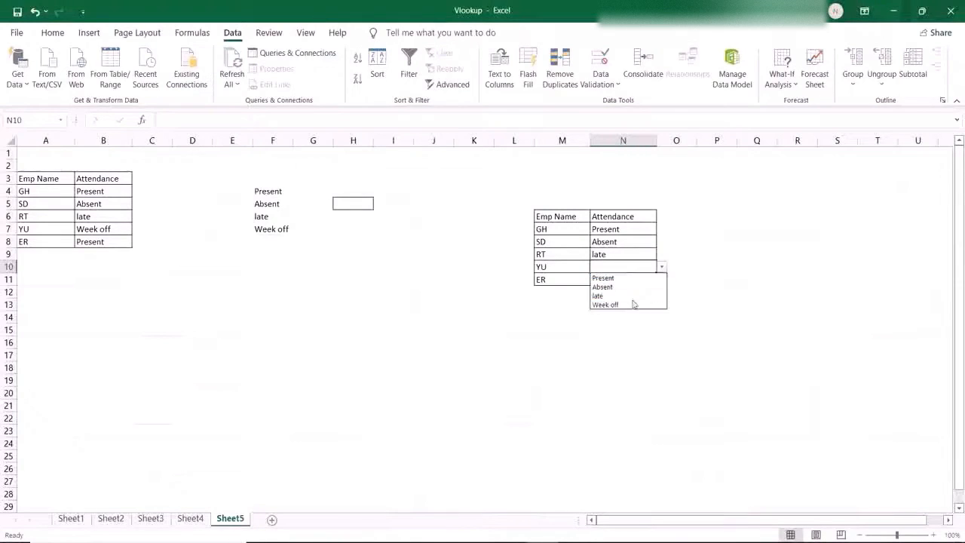
pyautogui.click(635, 303)
# Choose Present from the drop-down list in N11 for the last employee in the new table.
pyautogui.click(629, 278)
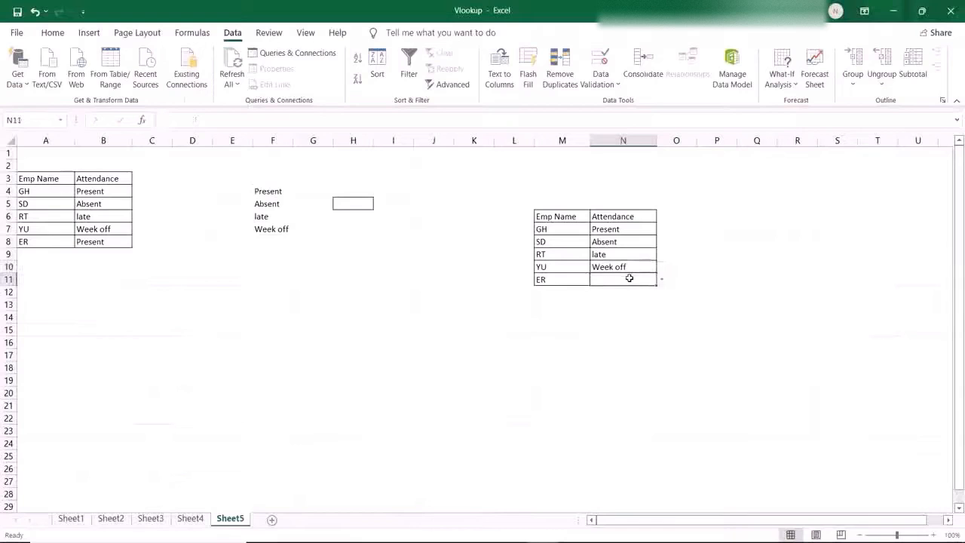
pyautogui.click(661, 281)
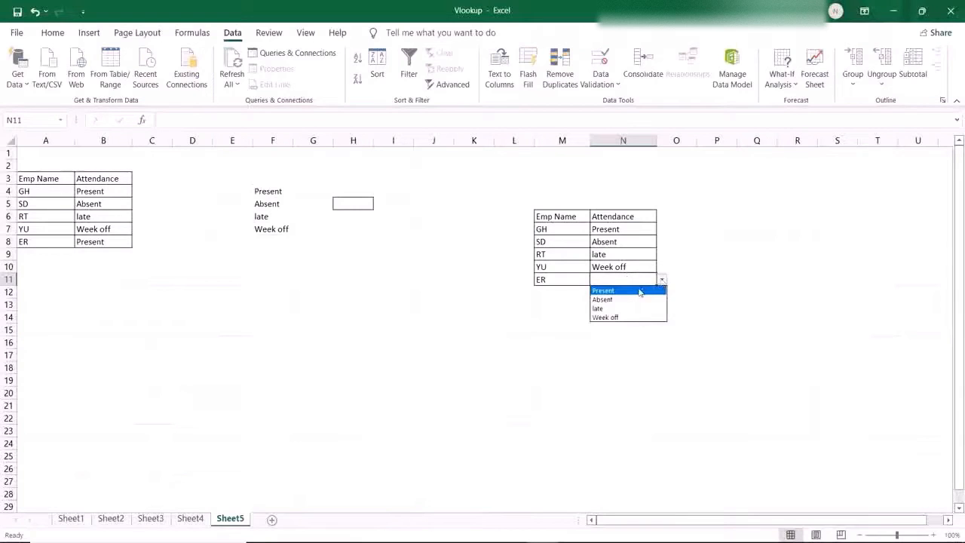
pyautogui.click(640, 291)
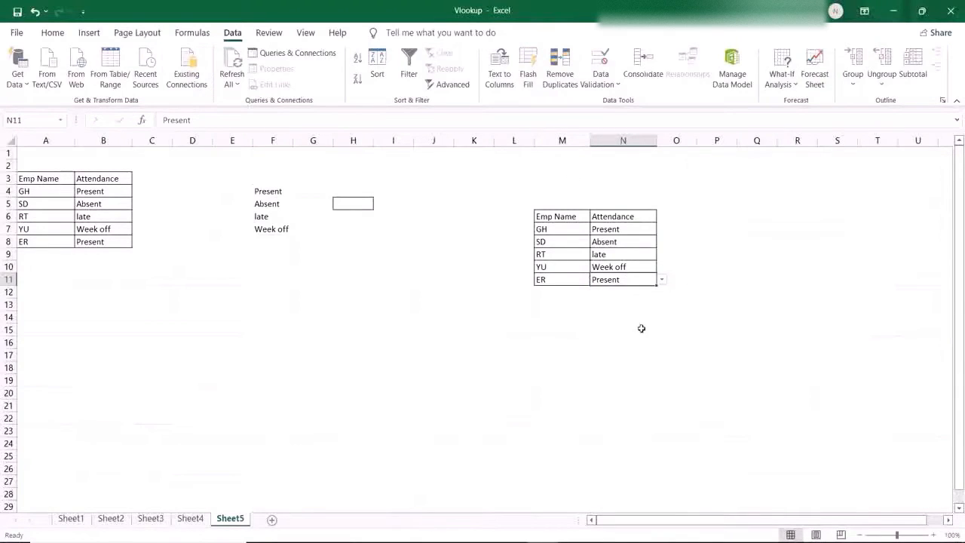